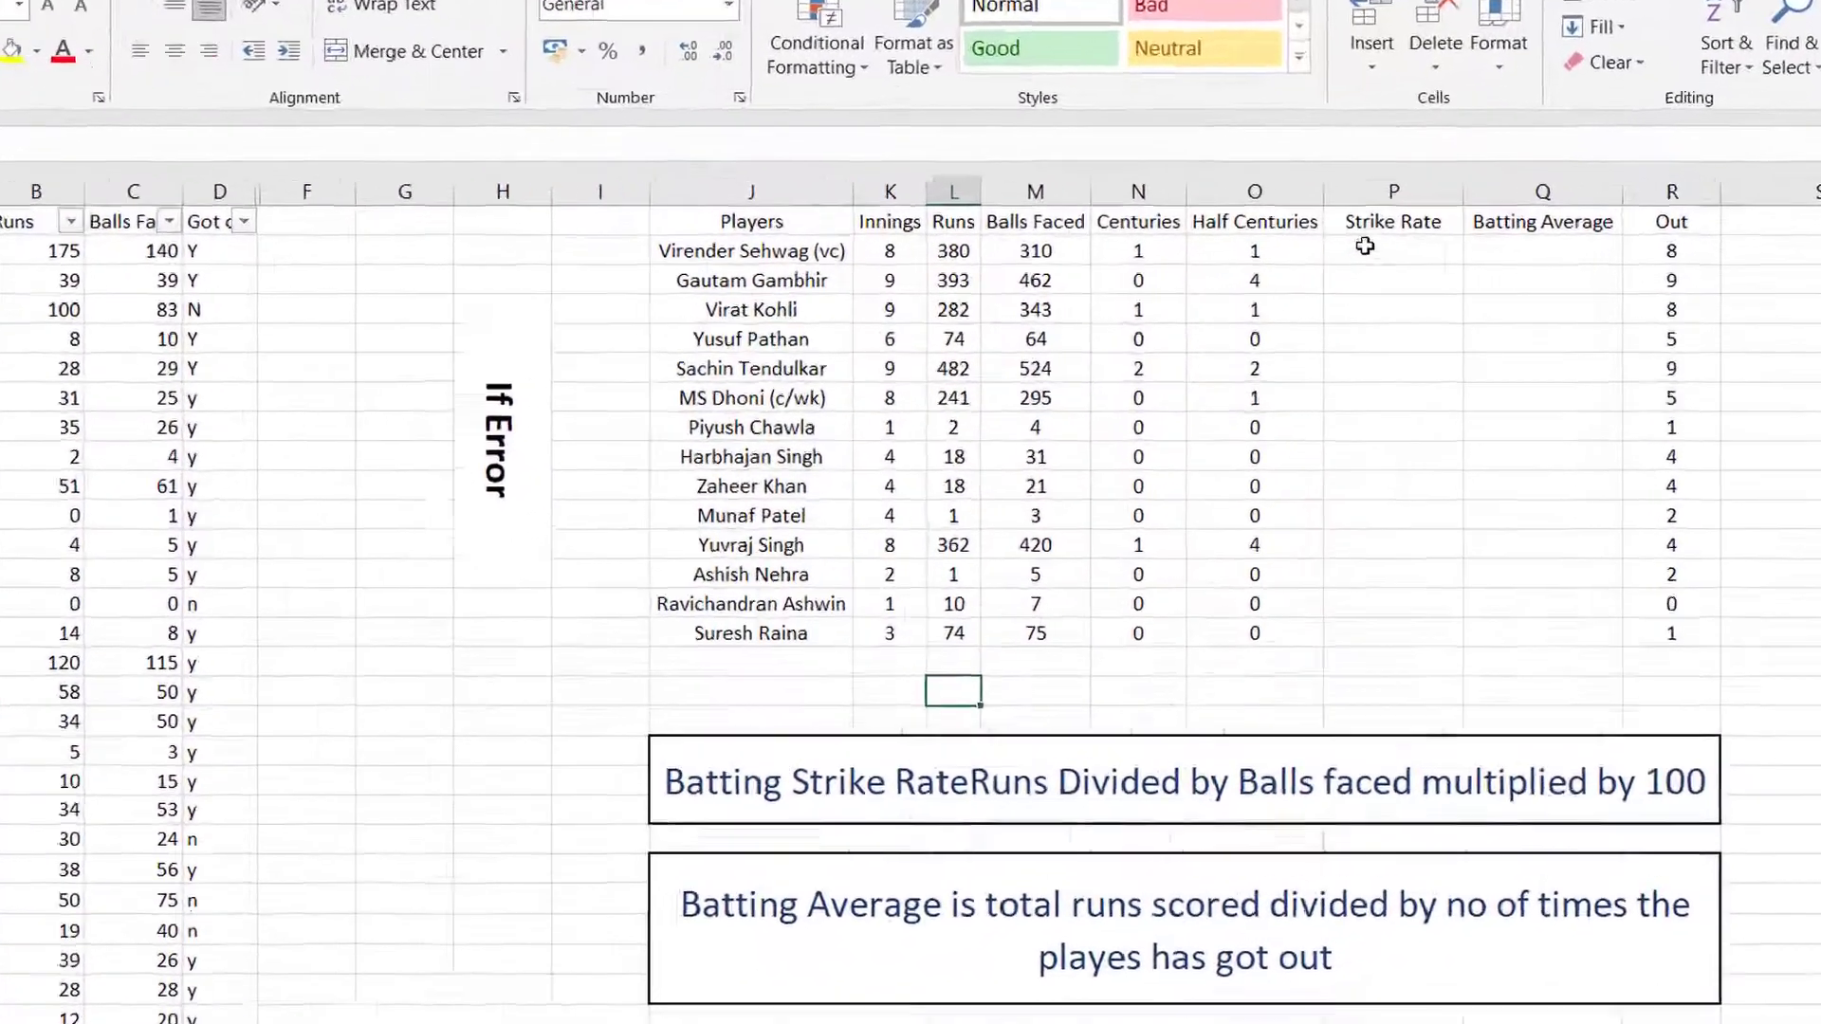
- Enter =L2/M2*100 in P2 so the first player's Strike Rate shows 122.58
{"action": "left_click", "coordinate": [1365, 247]}
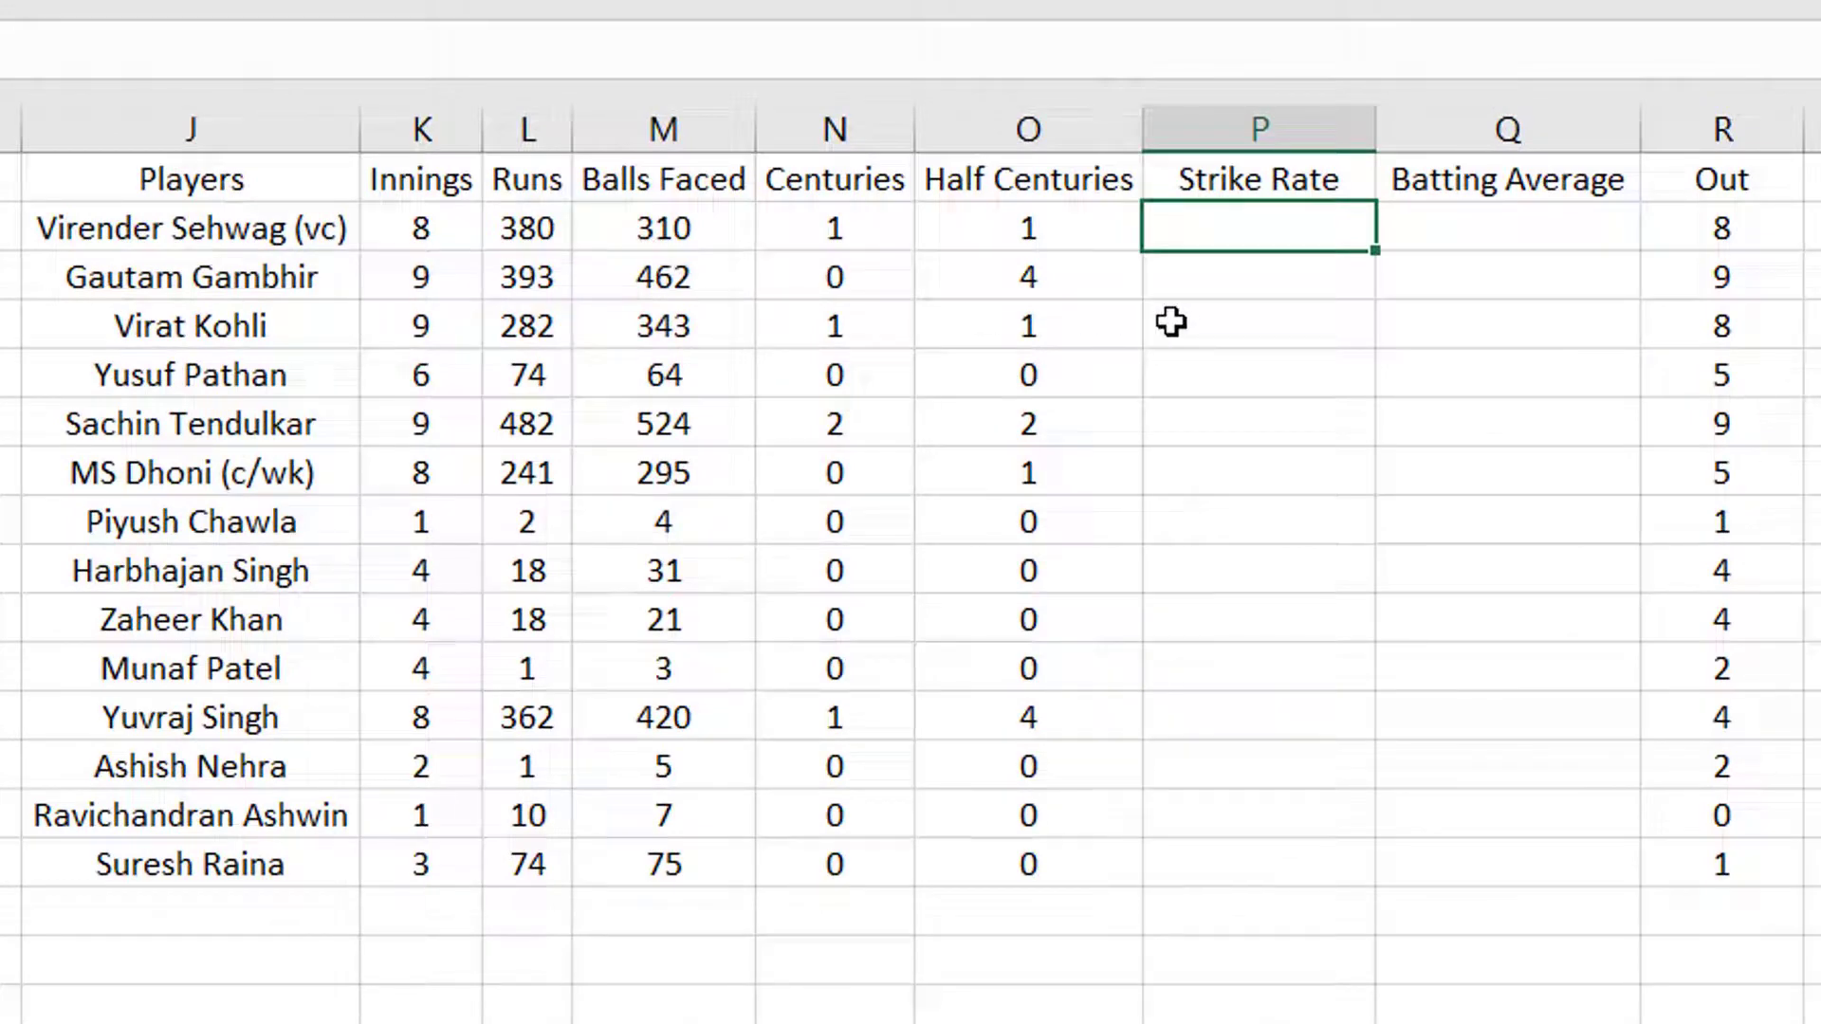
{"action": "type", "text": "="}
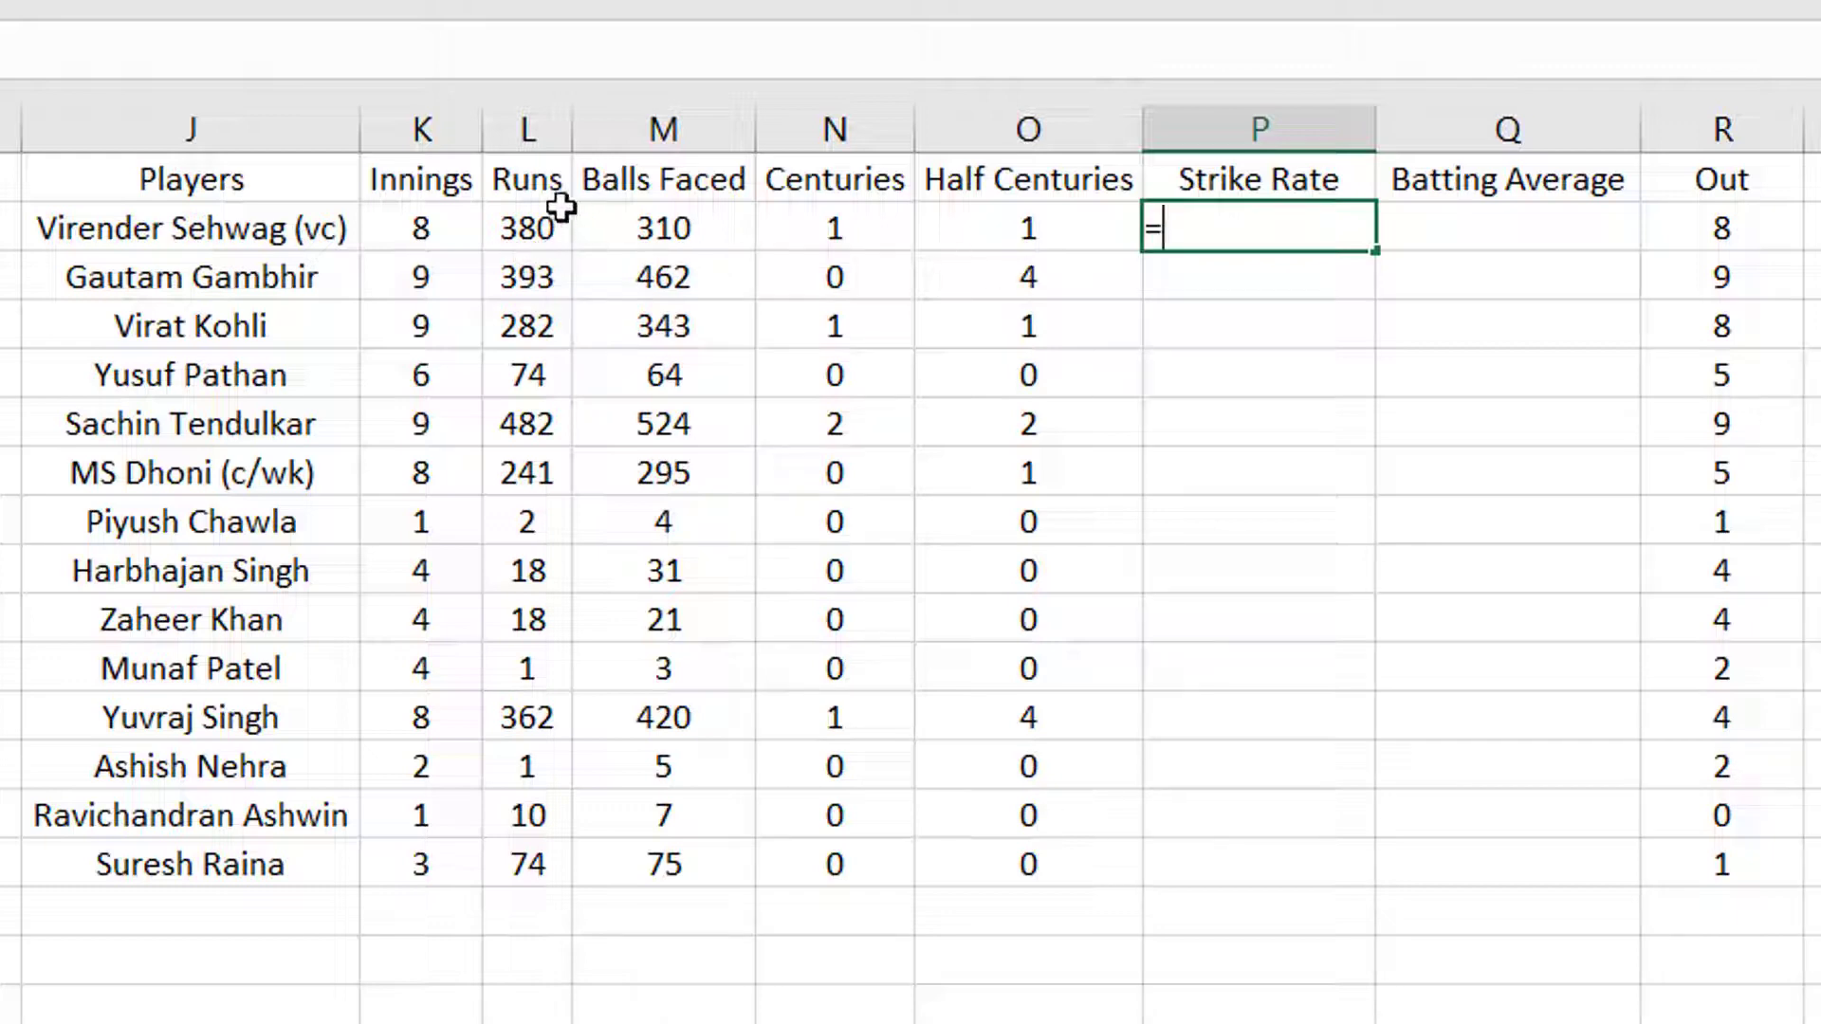
{"action": "left_click", "coordinate": [522, 242]}
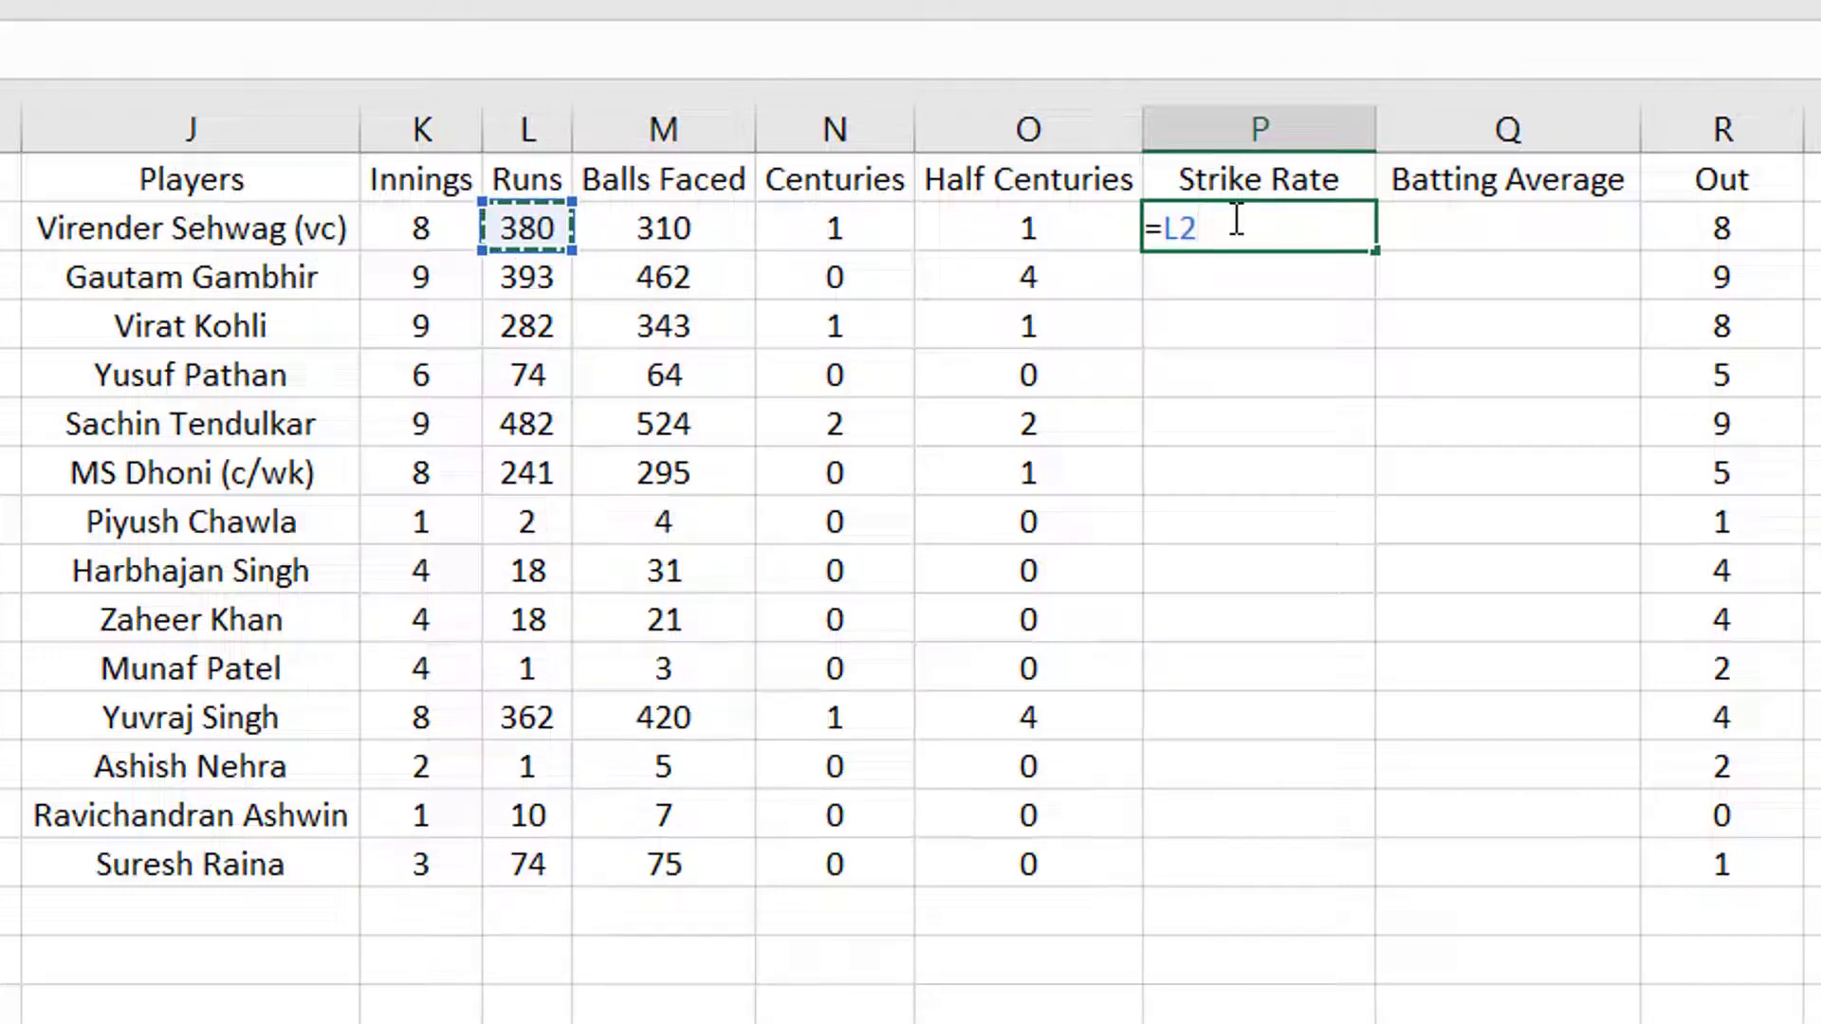
{"action": "type", "text": "/"}
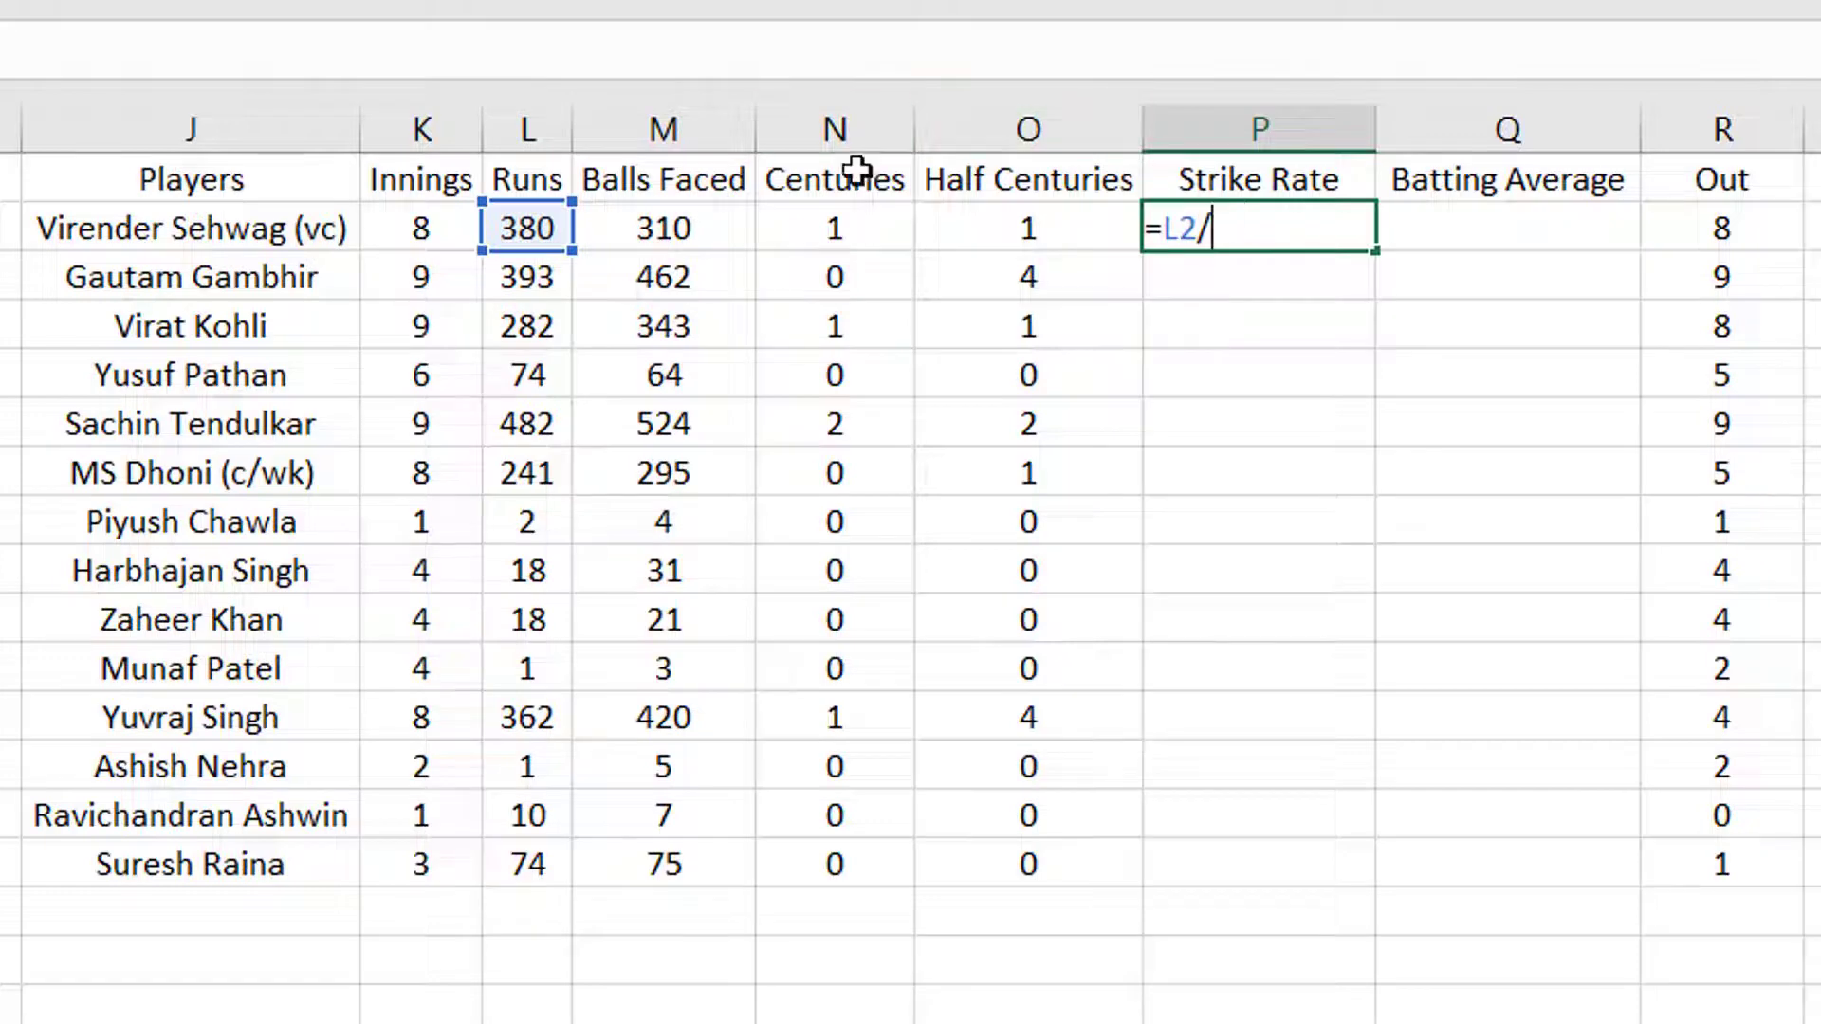
{"action": "left_click", "coordinate": [679, 240]}
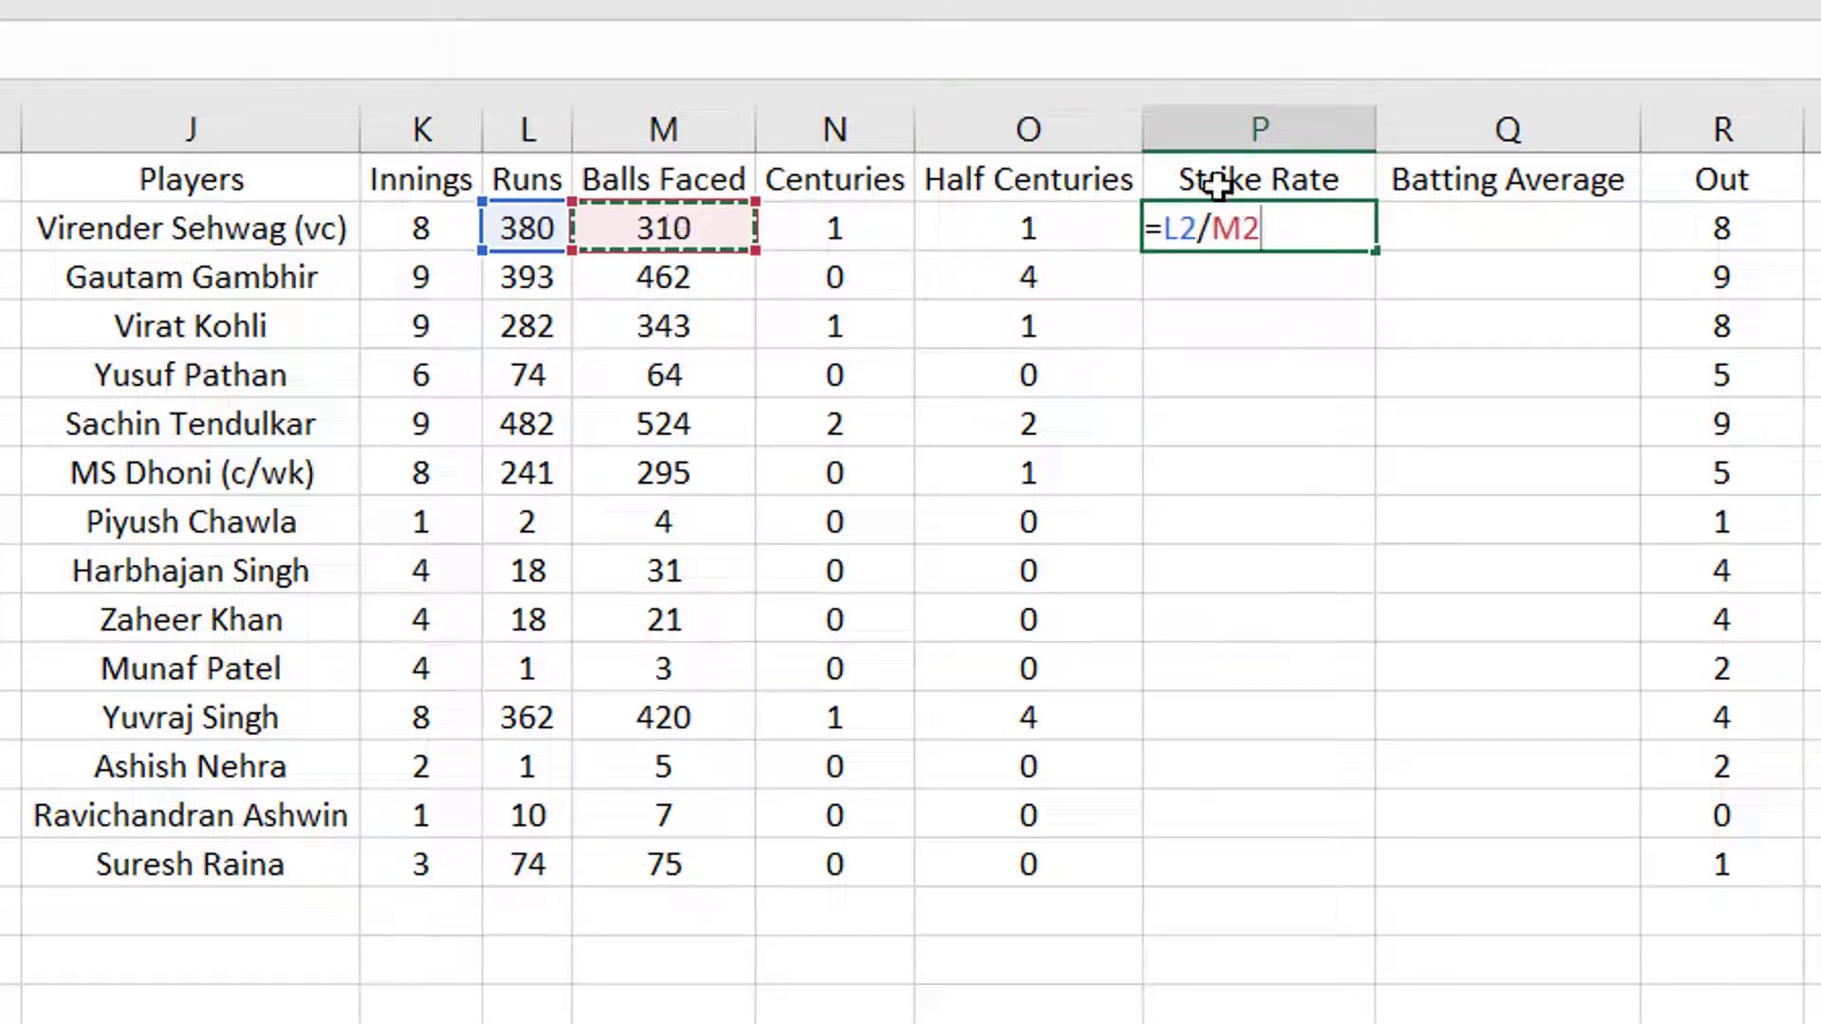
{"action": "type", "text": "*100"}
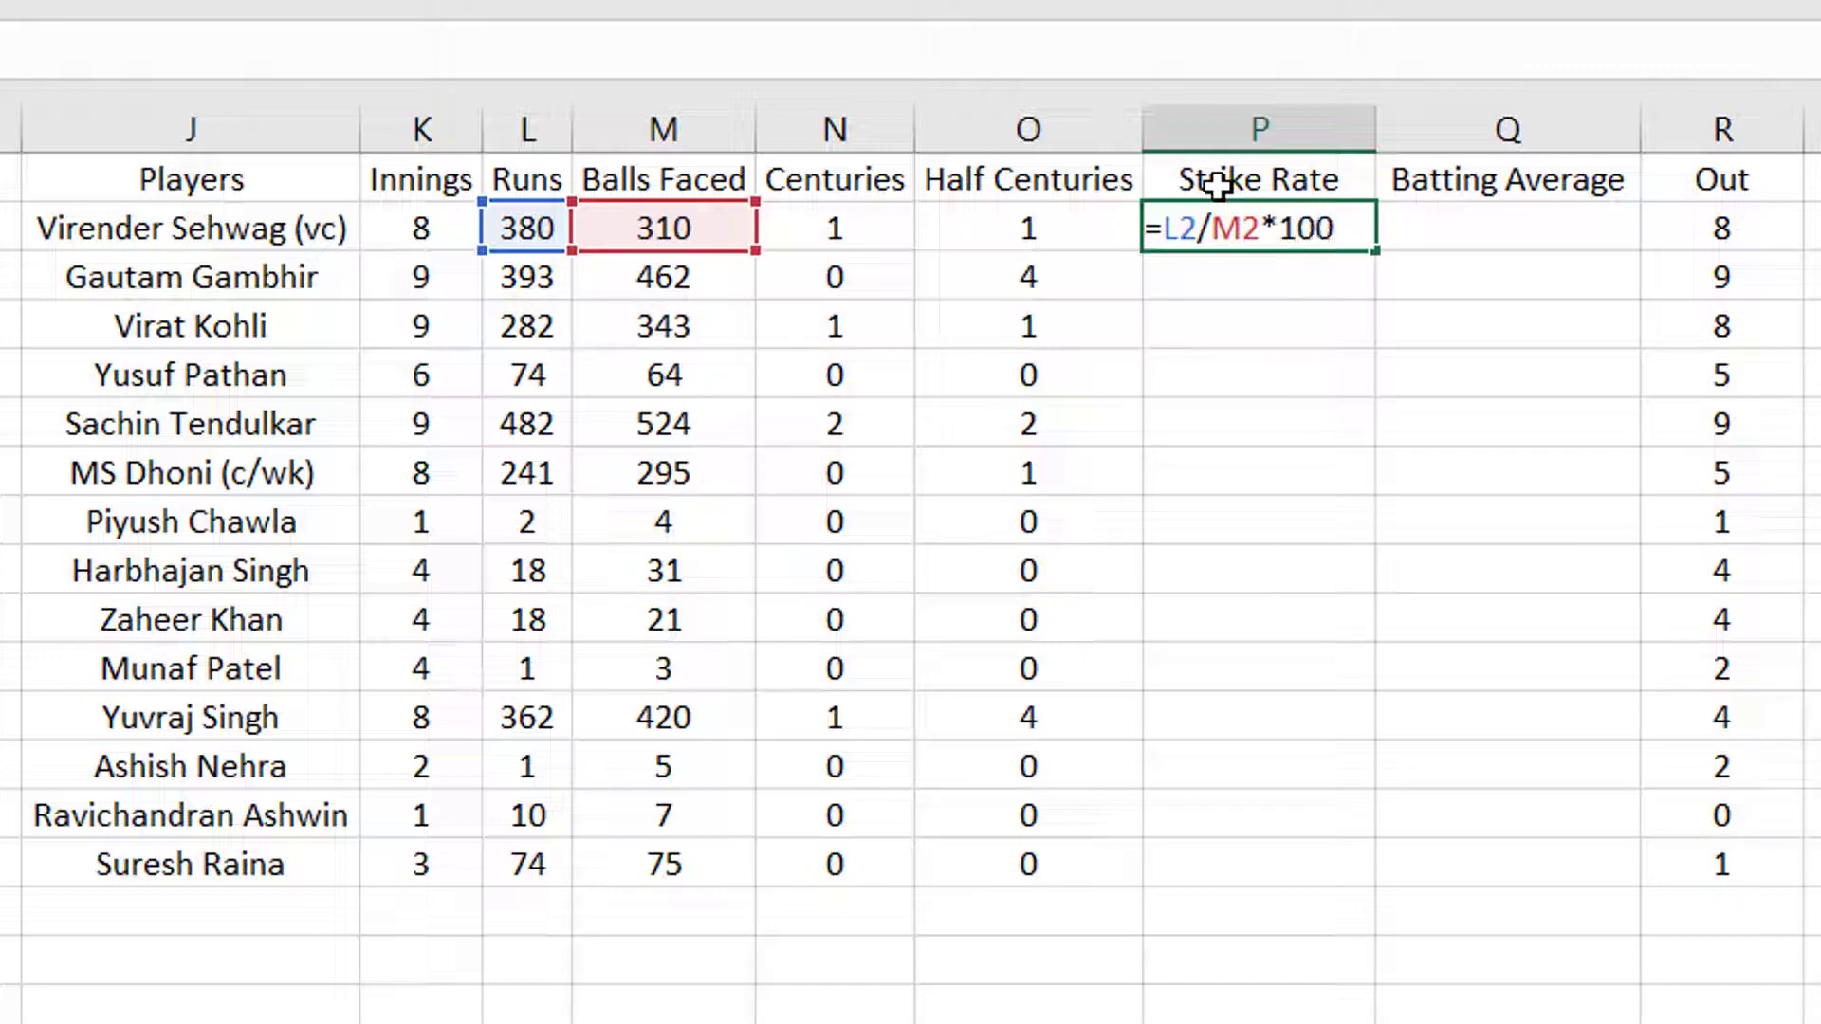
{"action": "key", "text": "Return"}
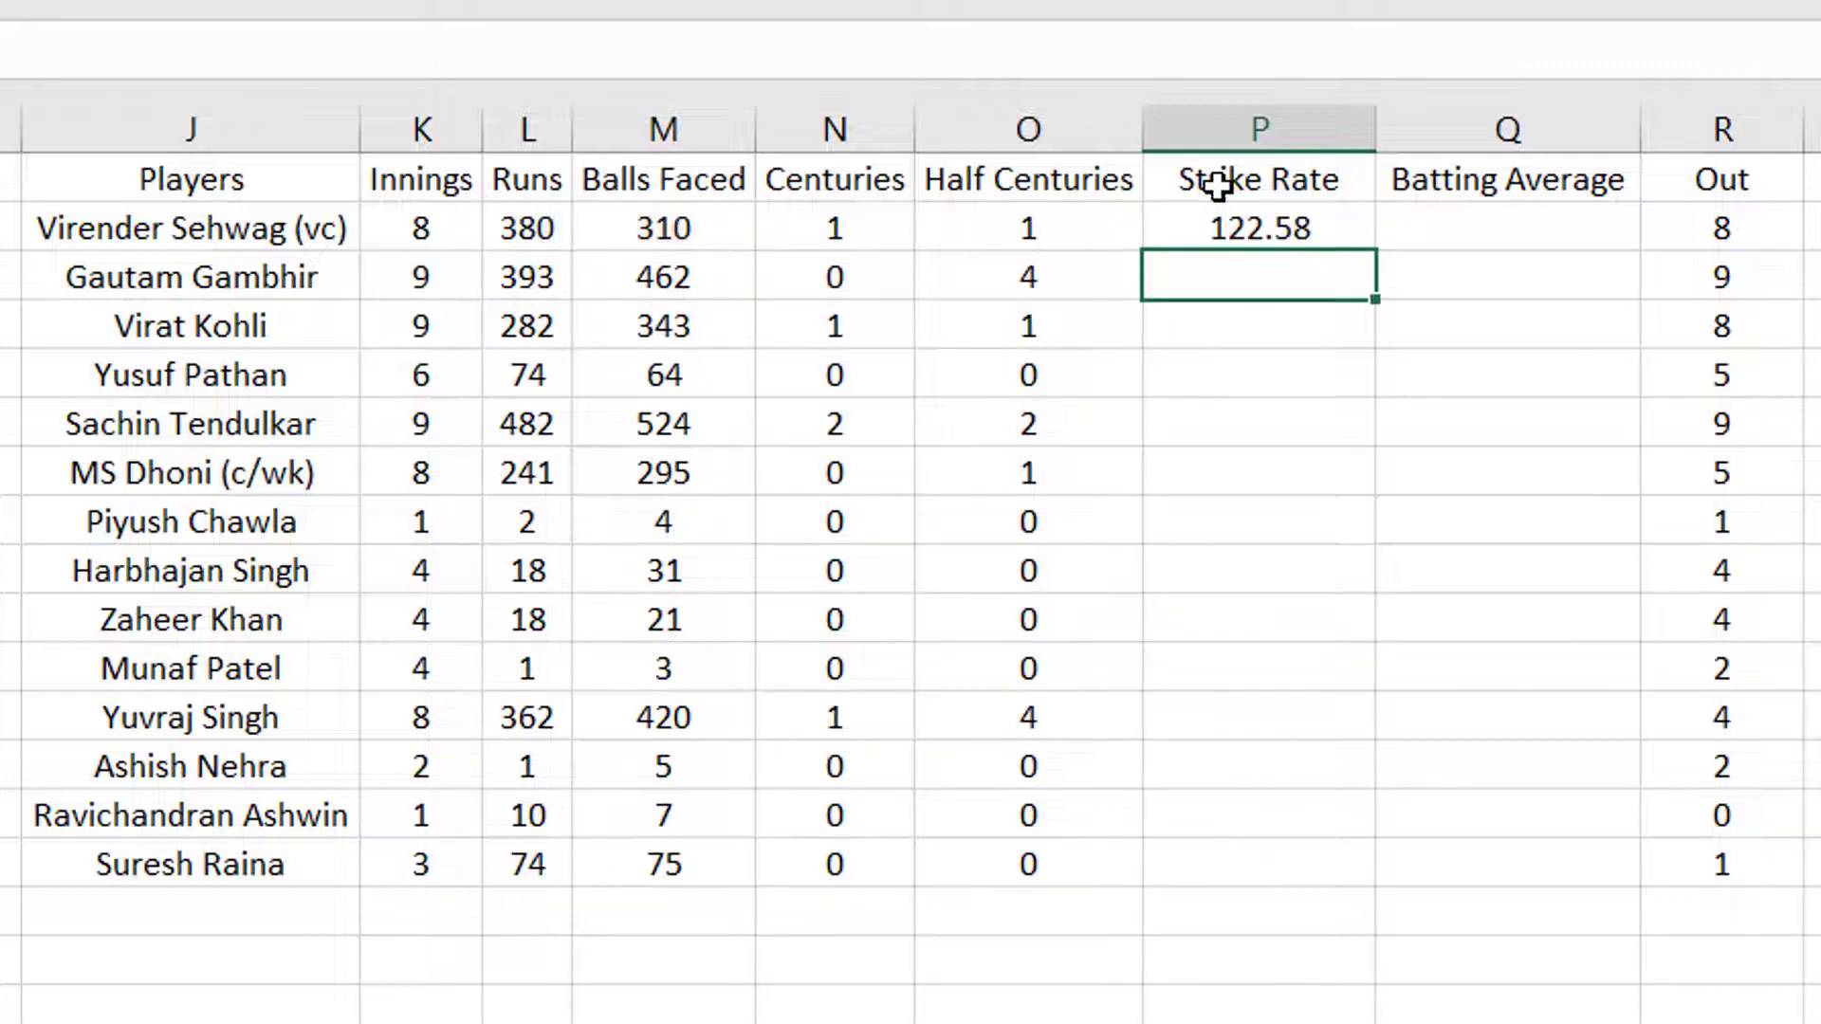
{"action": "left_click", "coordinate": [1268, 232]}
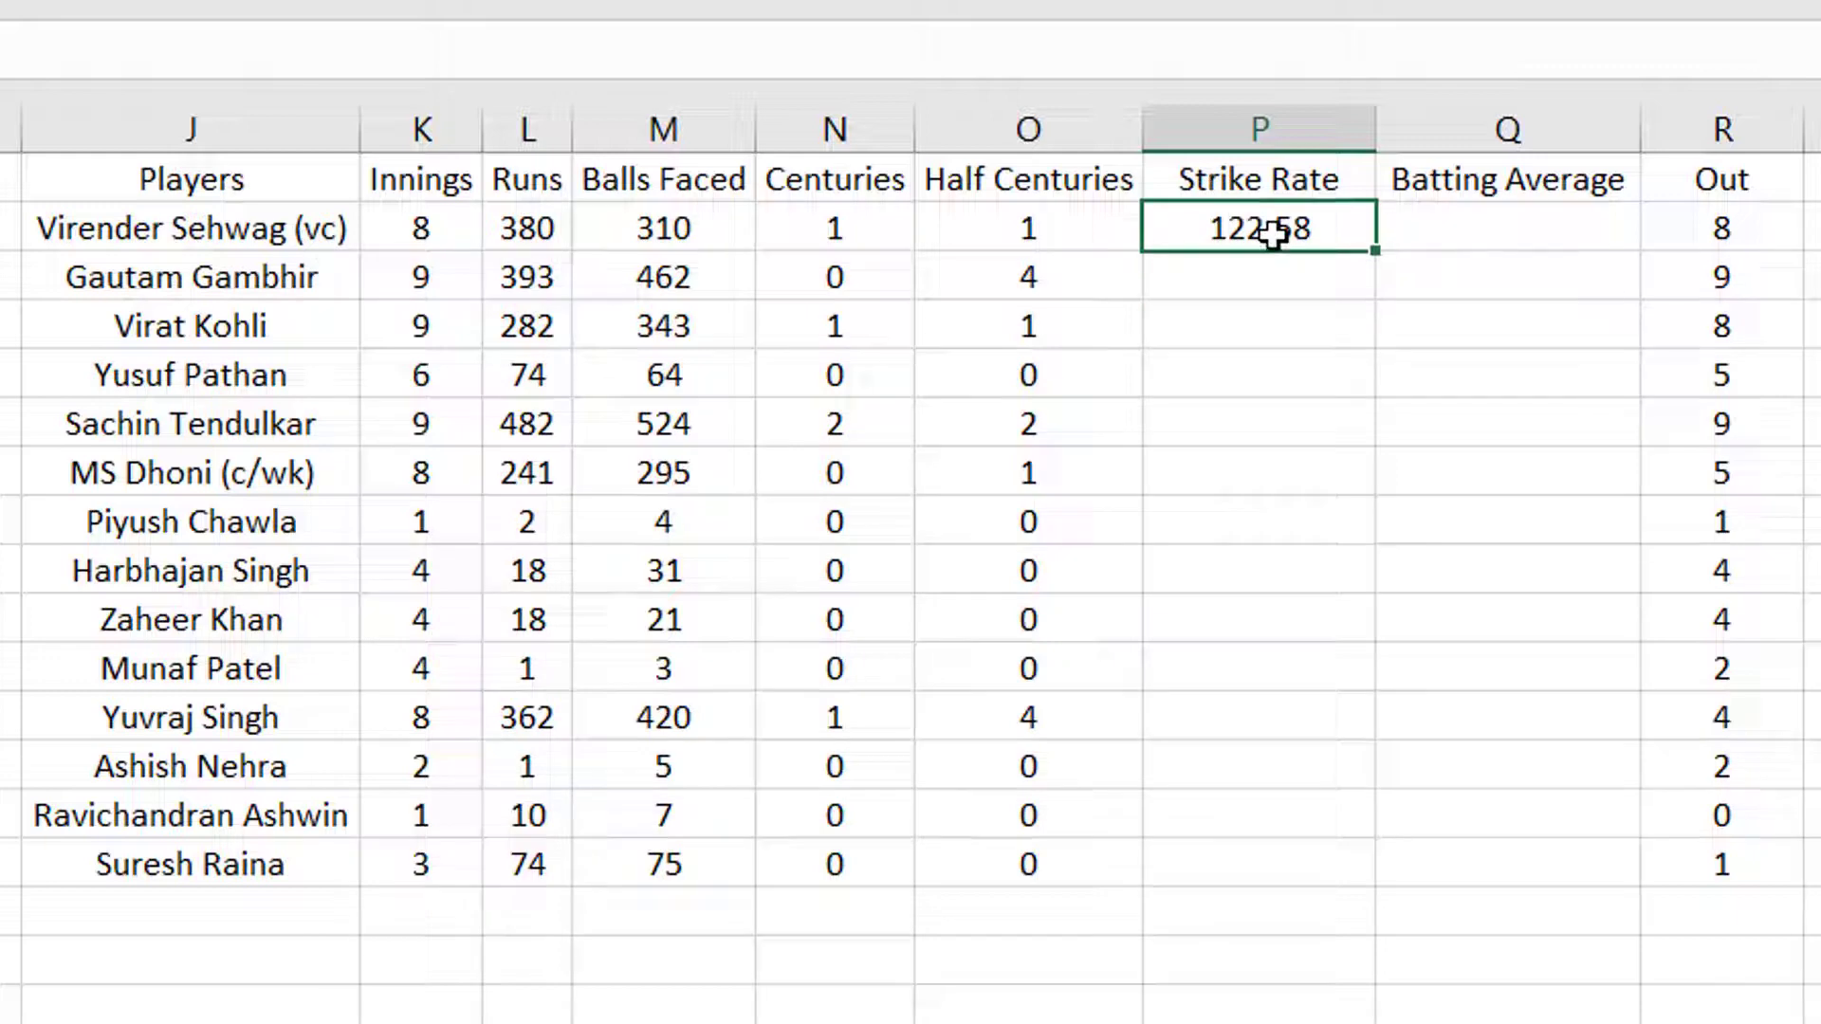
- Autofill the P2 Strike Rate formula down to P15, giving 85.06 to 142.86
{"action": "double_click", "coordinate": [1377, 247]}
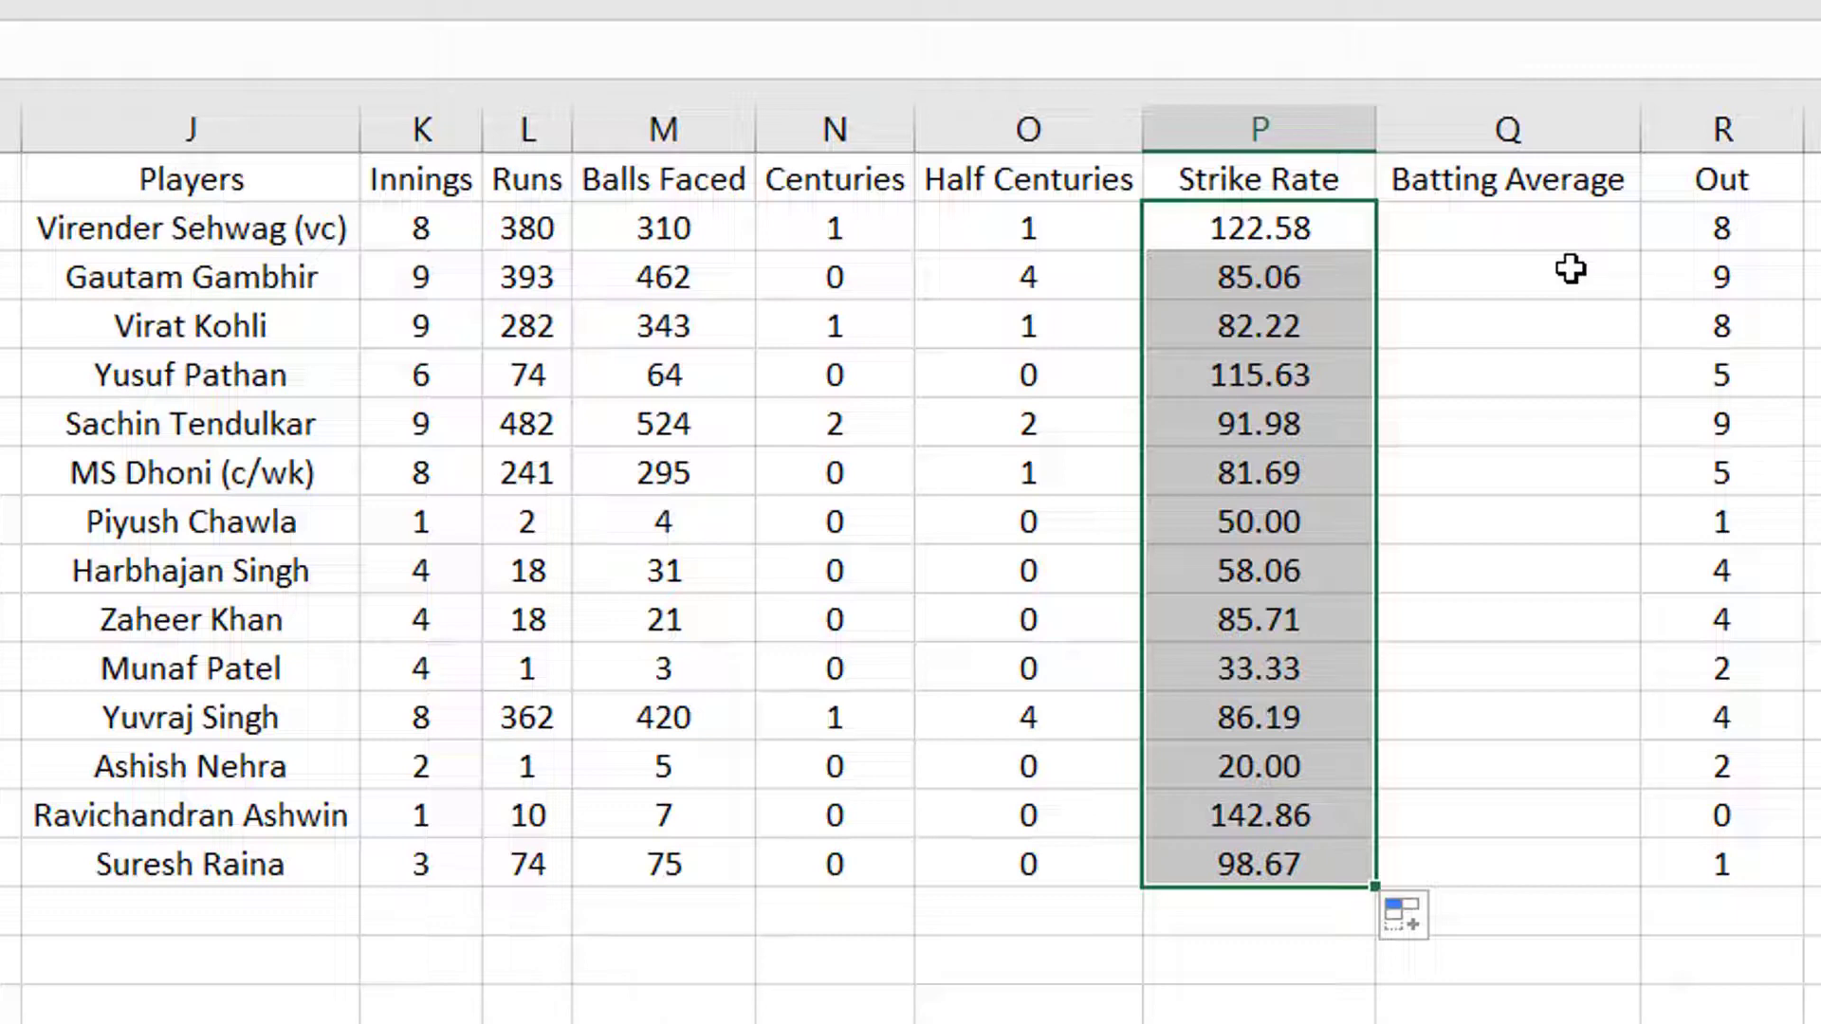
{"action": "left_click", "coordinate": [1713, 224]}
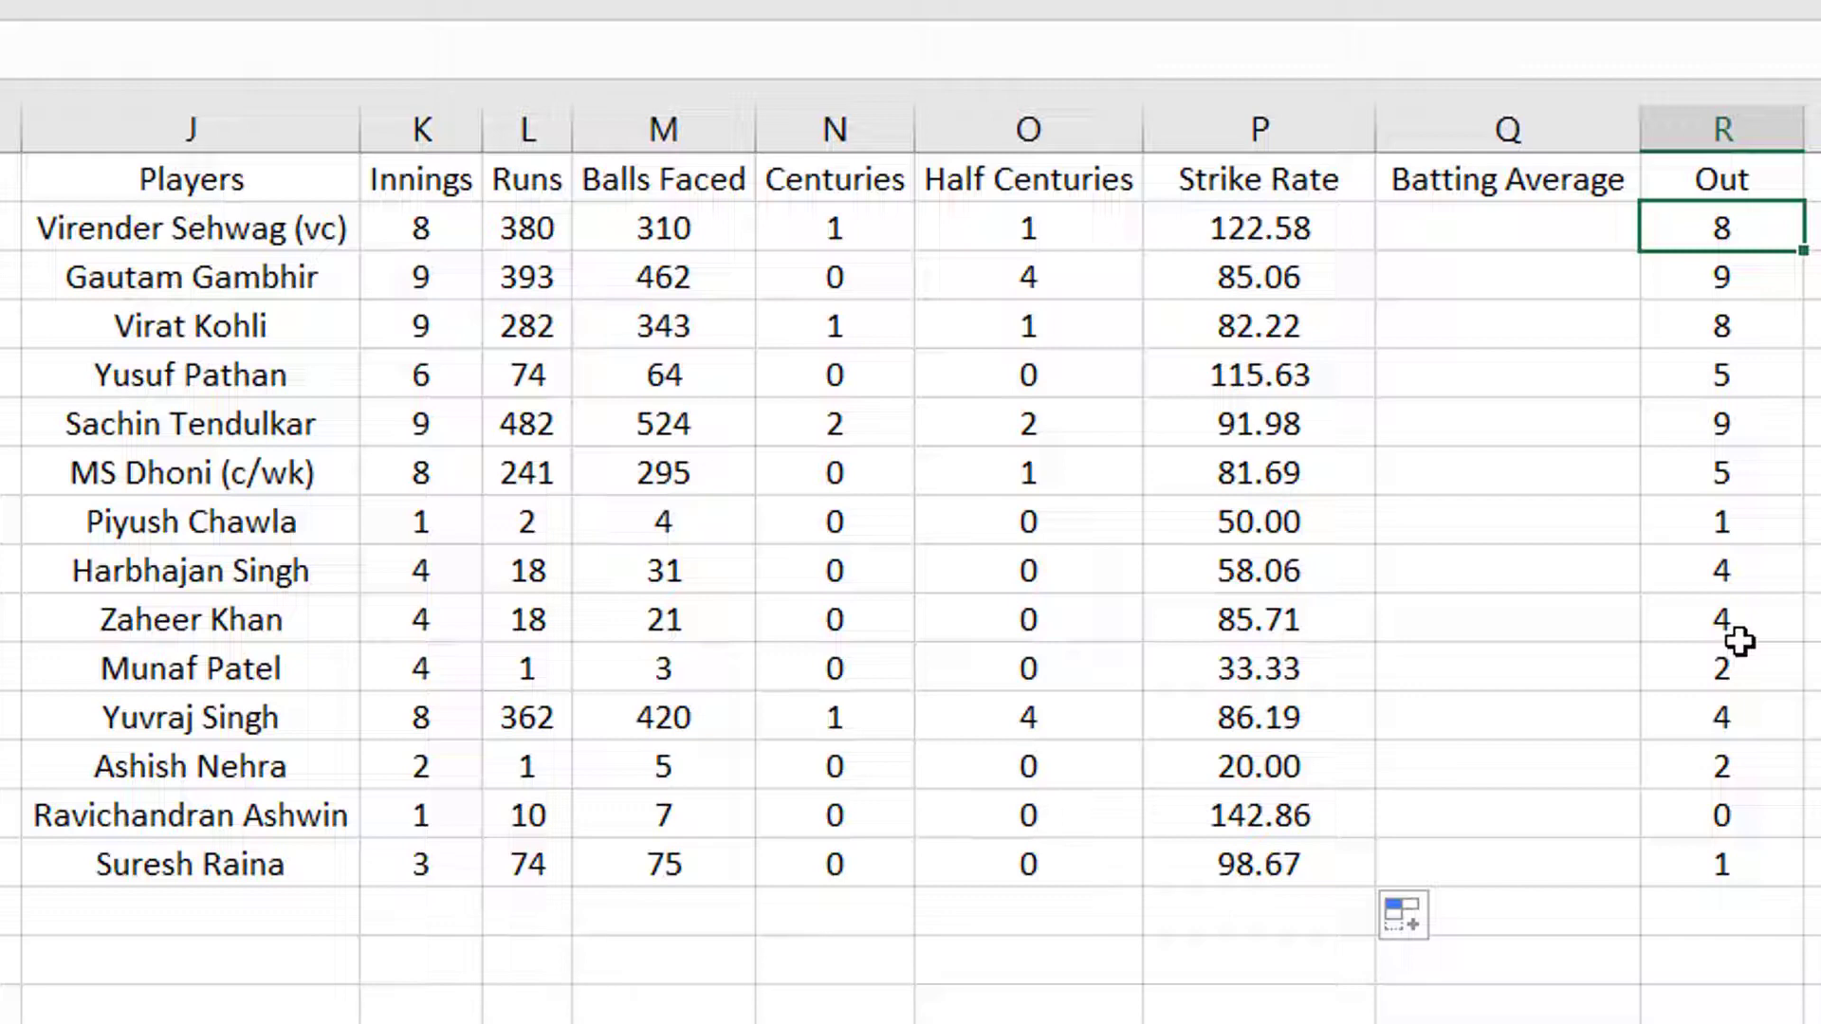
- Enter =L2/R2 in Q2 so the first player's Batting Average shows 47.50
{"action": "left_click", "coordinate": [1489, 231]}
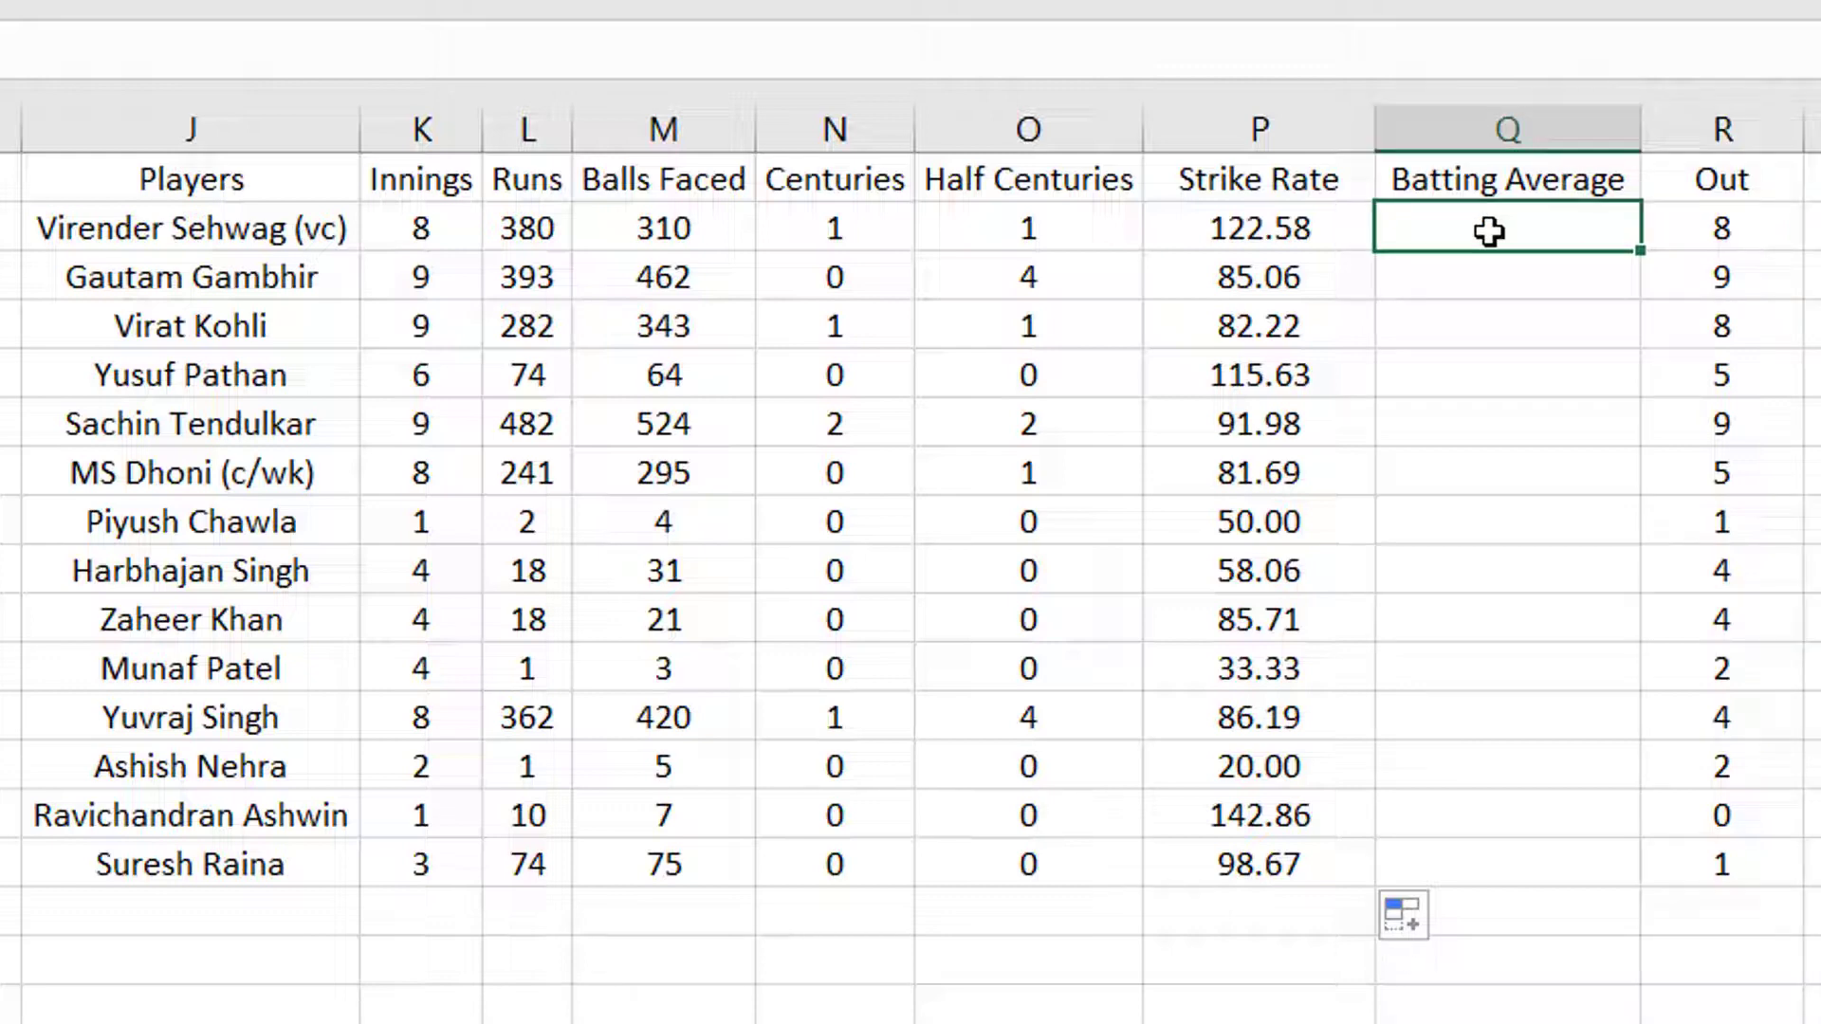
{"action": "type", "text": "="}
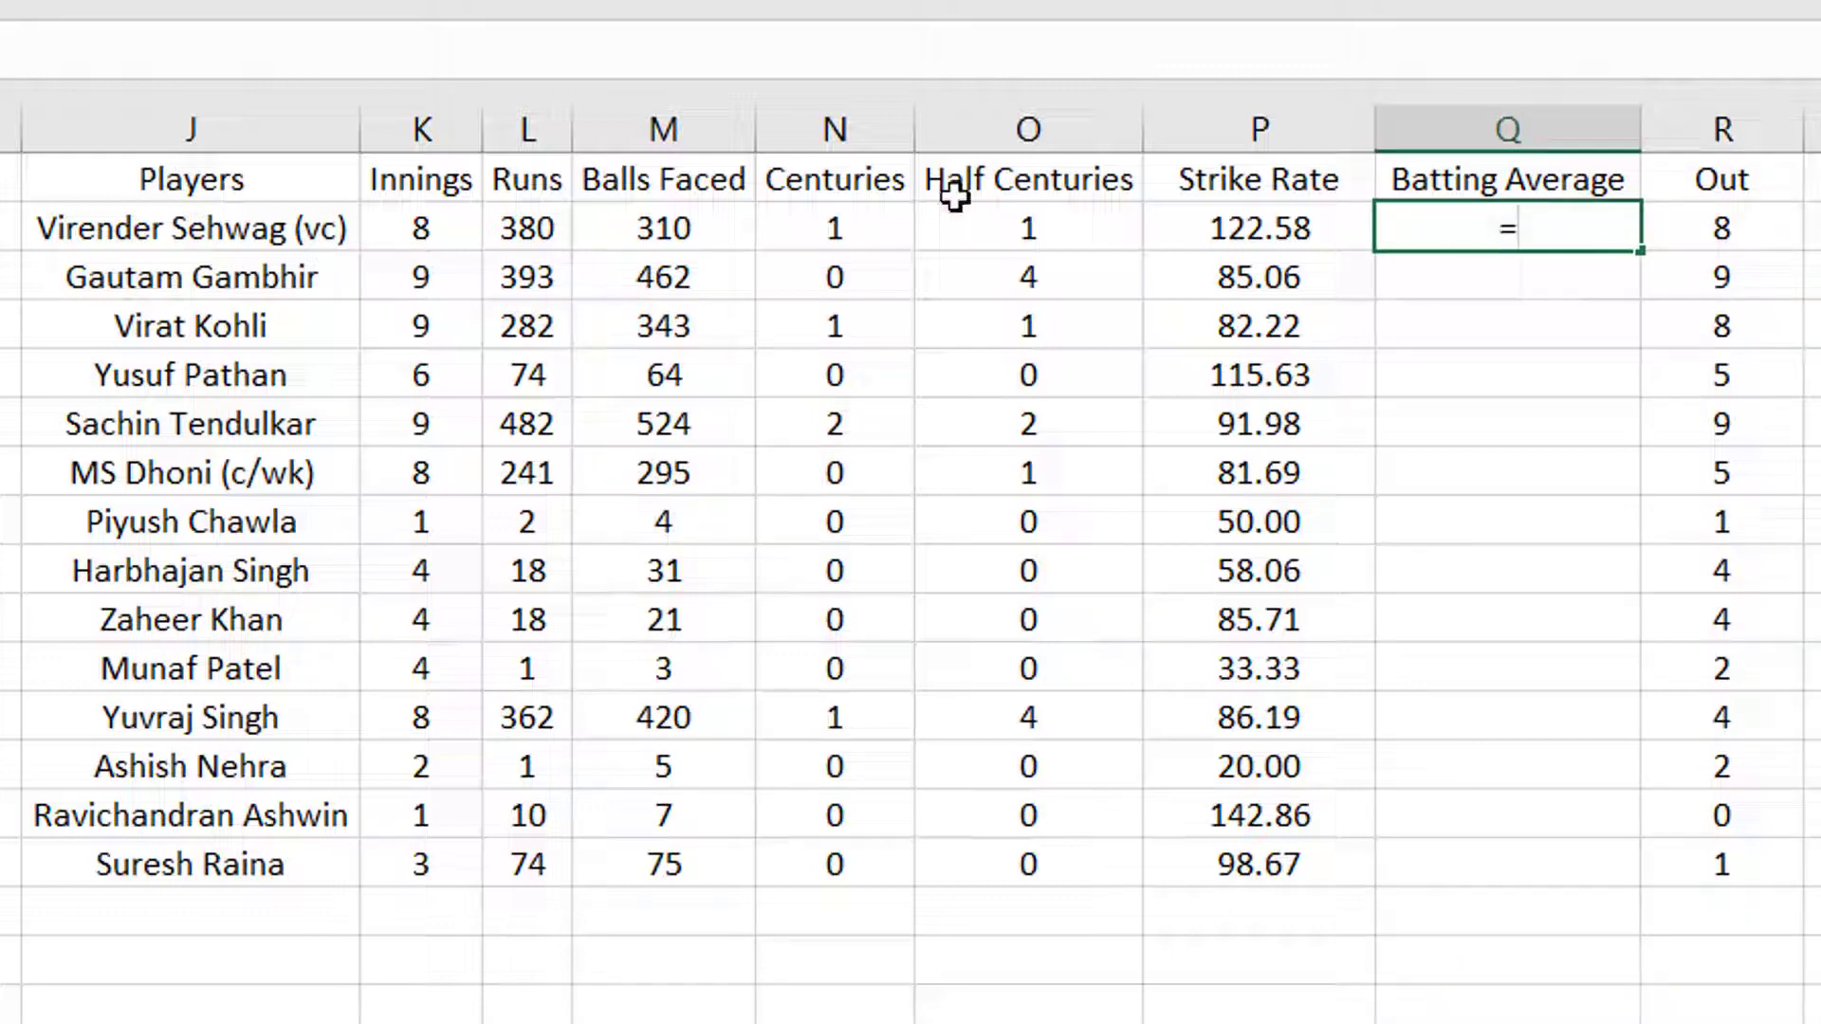
{"action": "left_click", "coordinate": [528, 228]}
{"action": "type", "text": "/"}
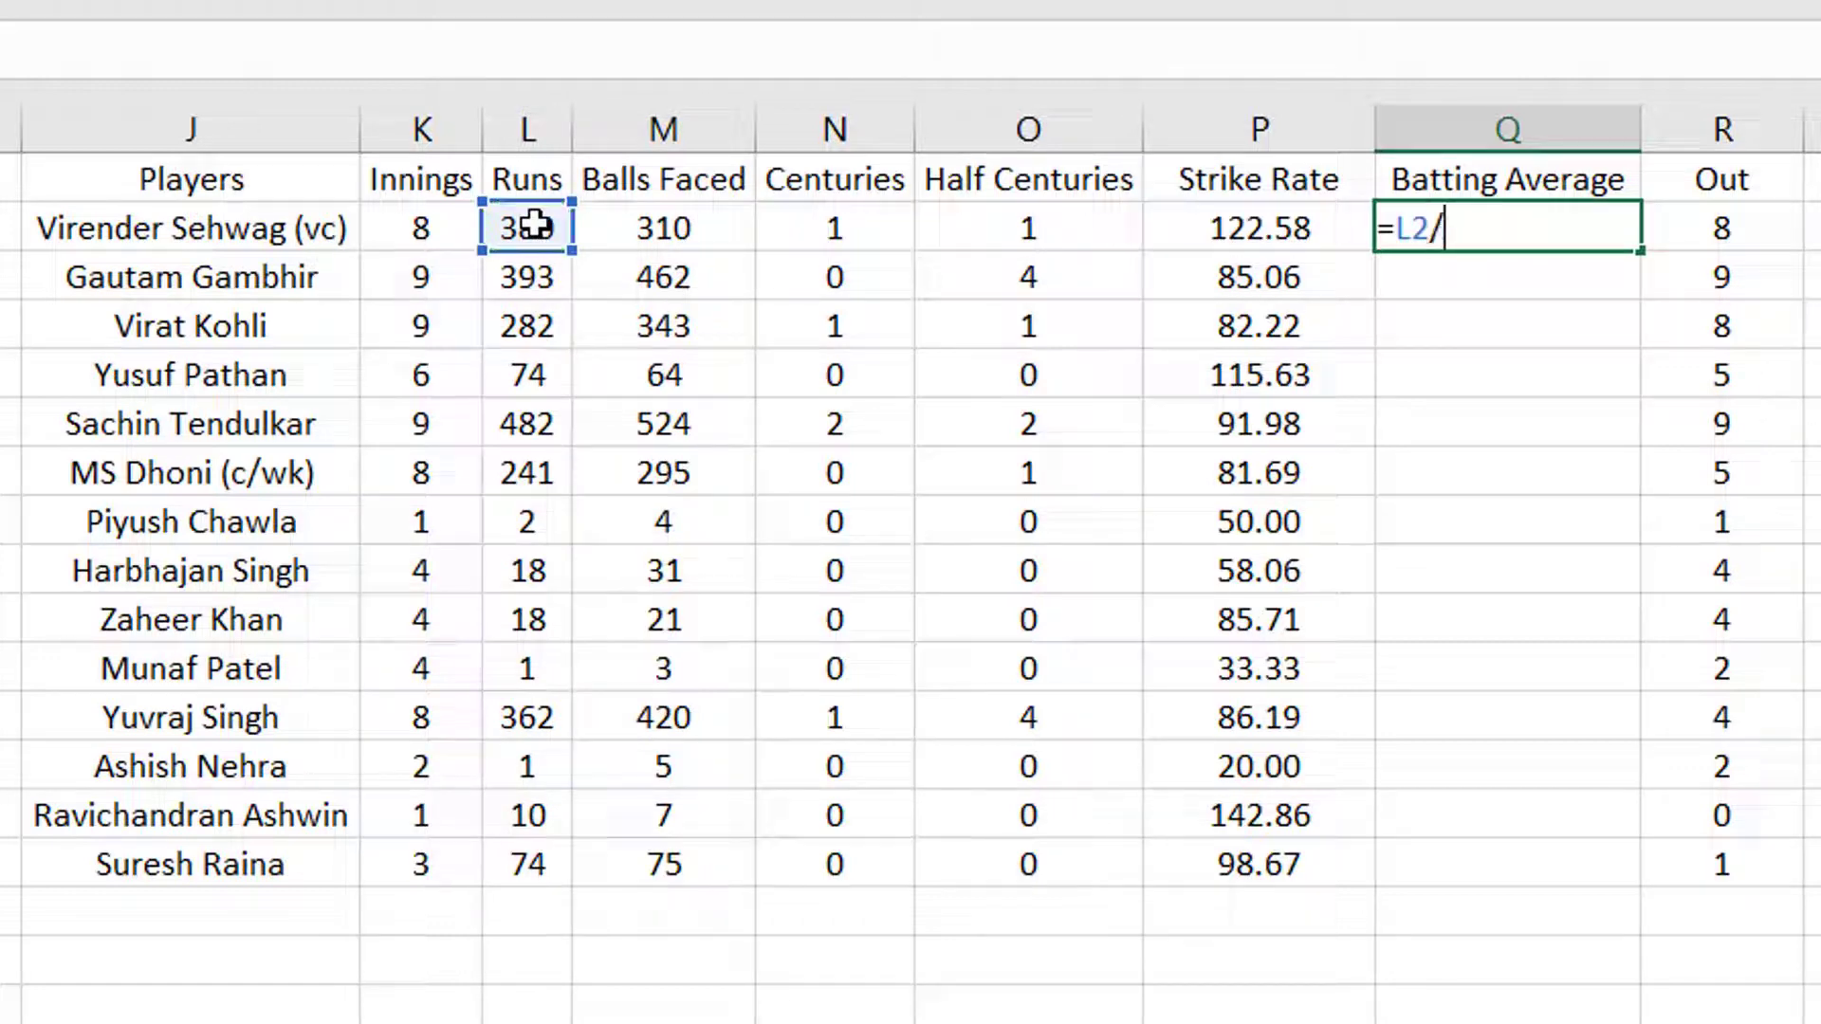
{"action": "left_click", "coordinate": [1703, 220]}
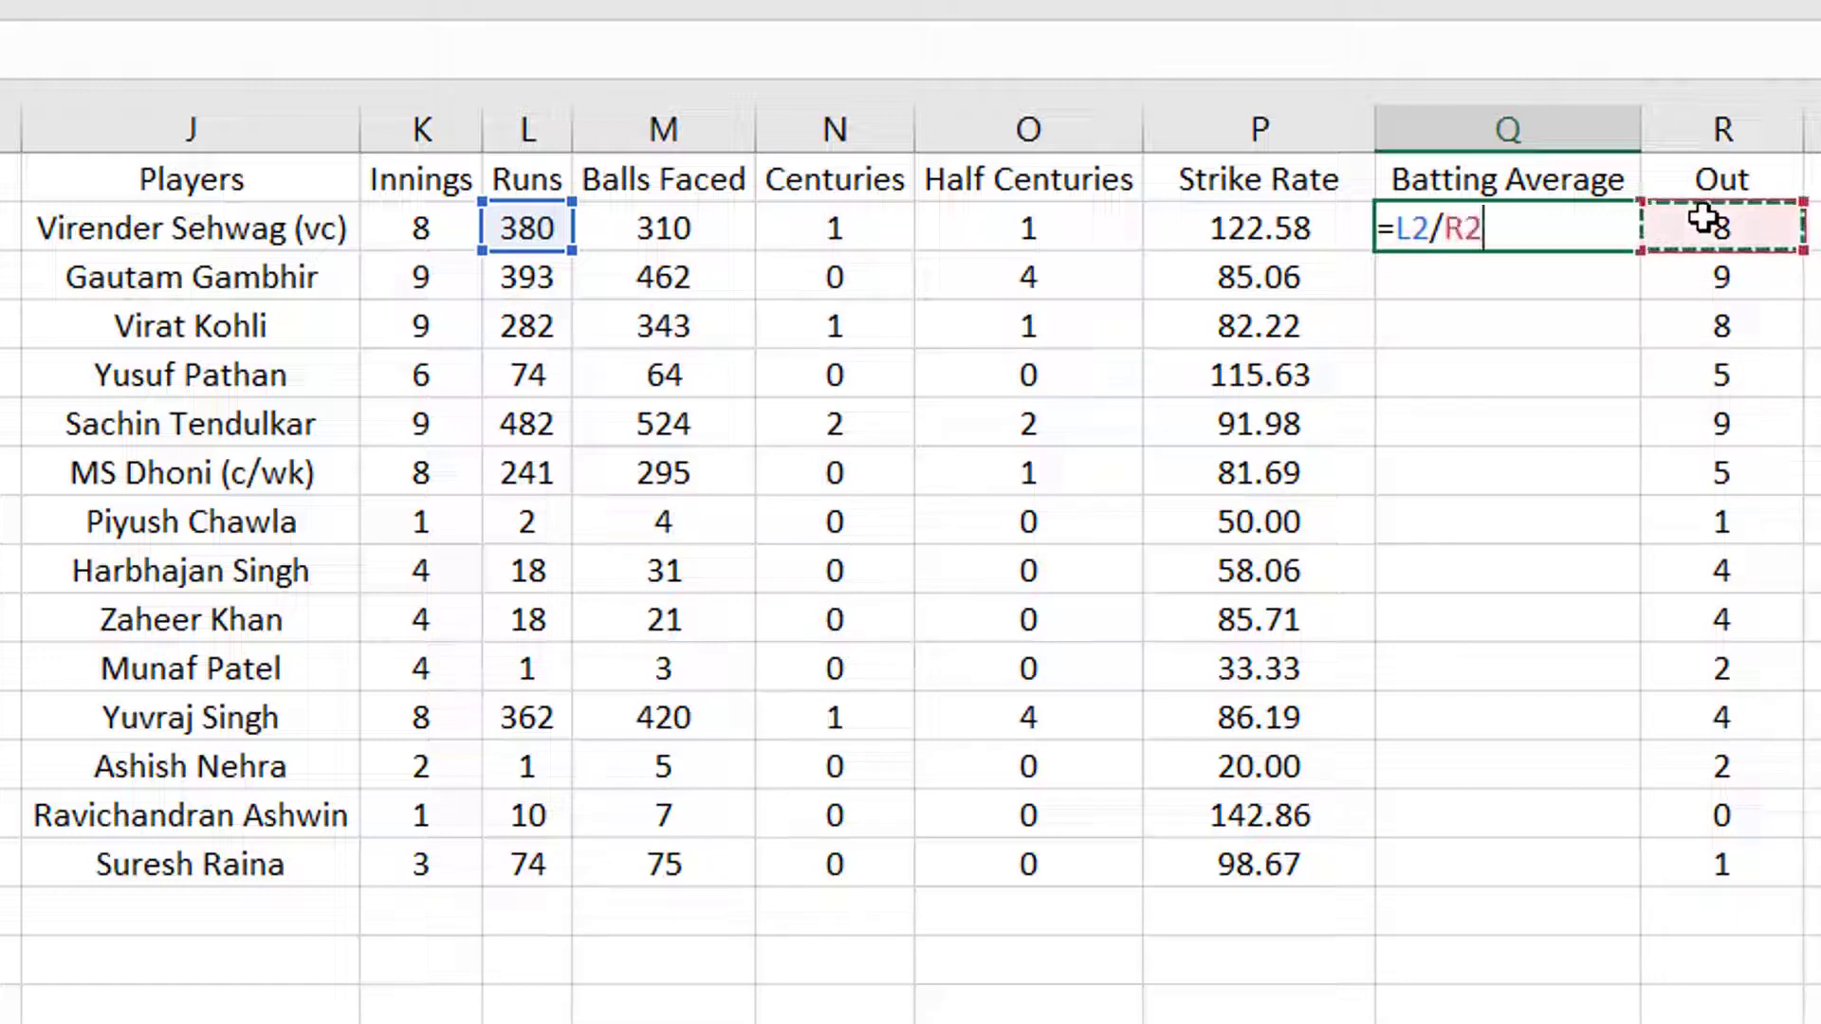
{"action": "key", "text": "Return"}
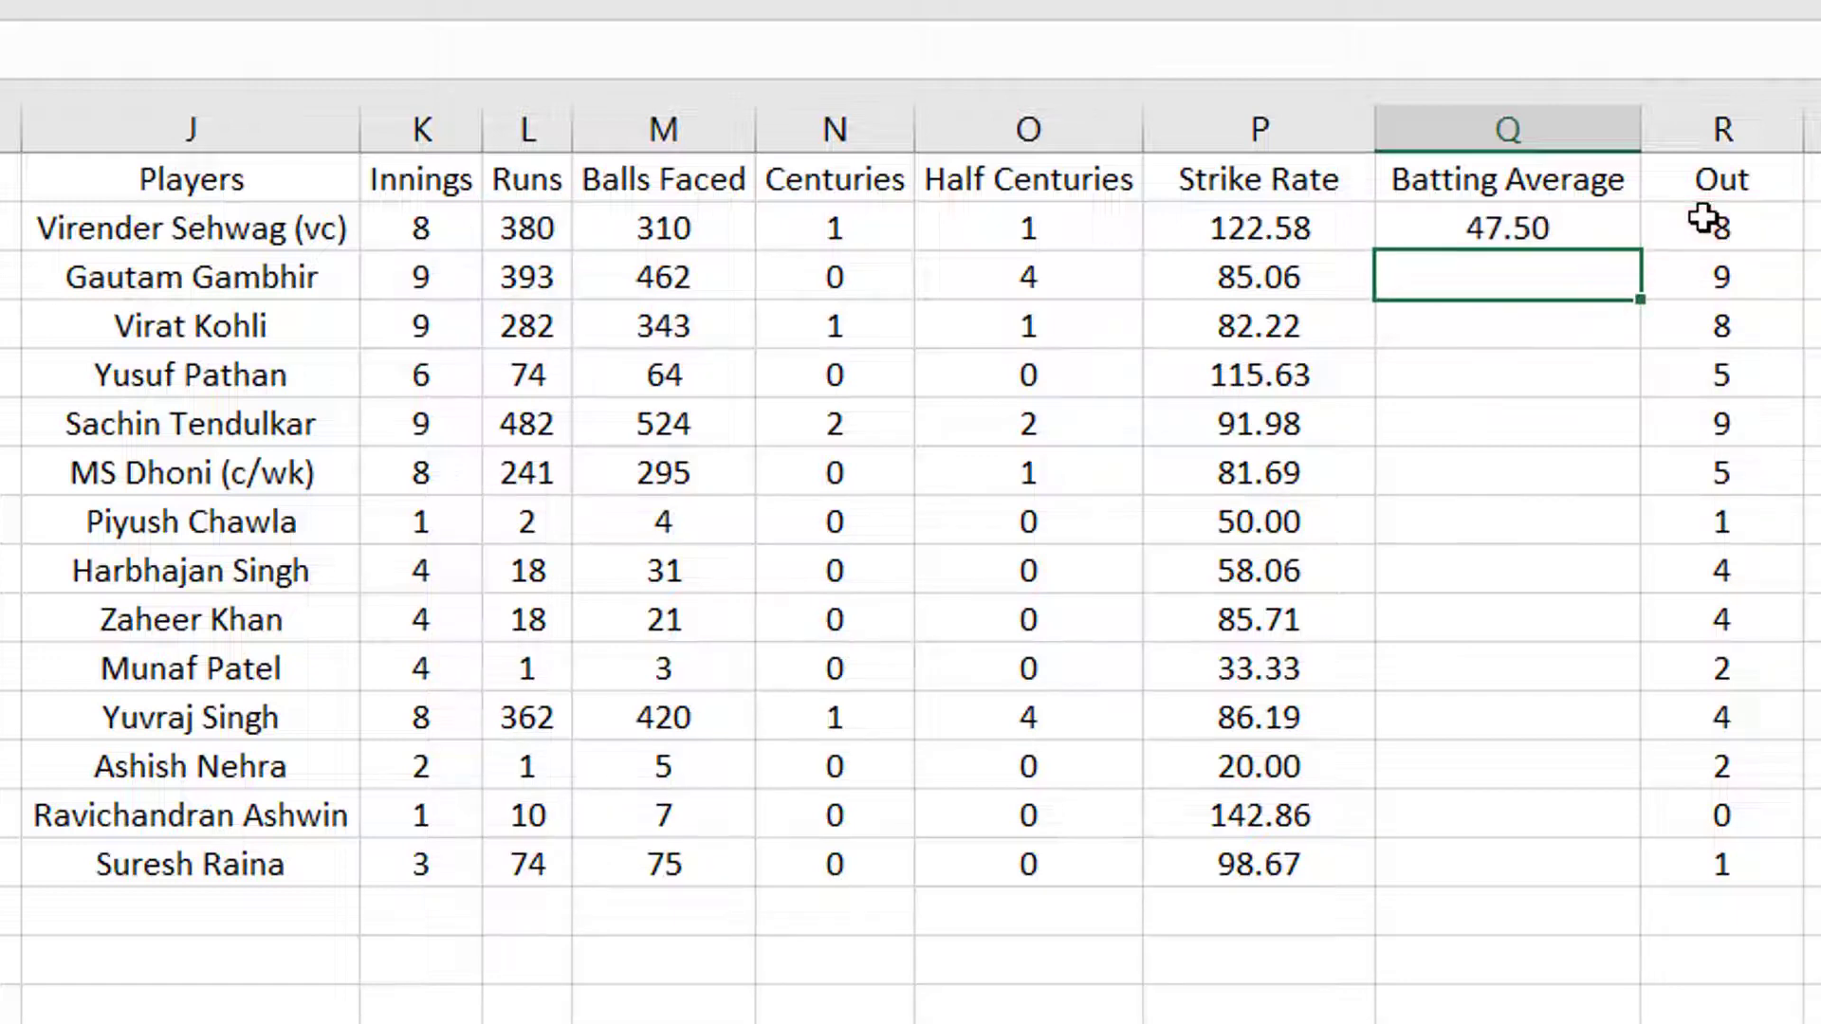
{"action": "left_click", "coordinate": [1520, 237]}
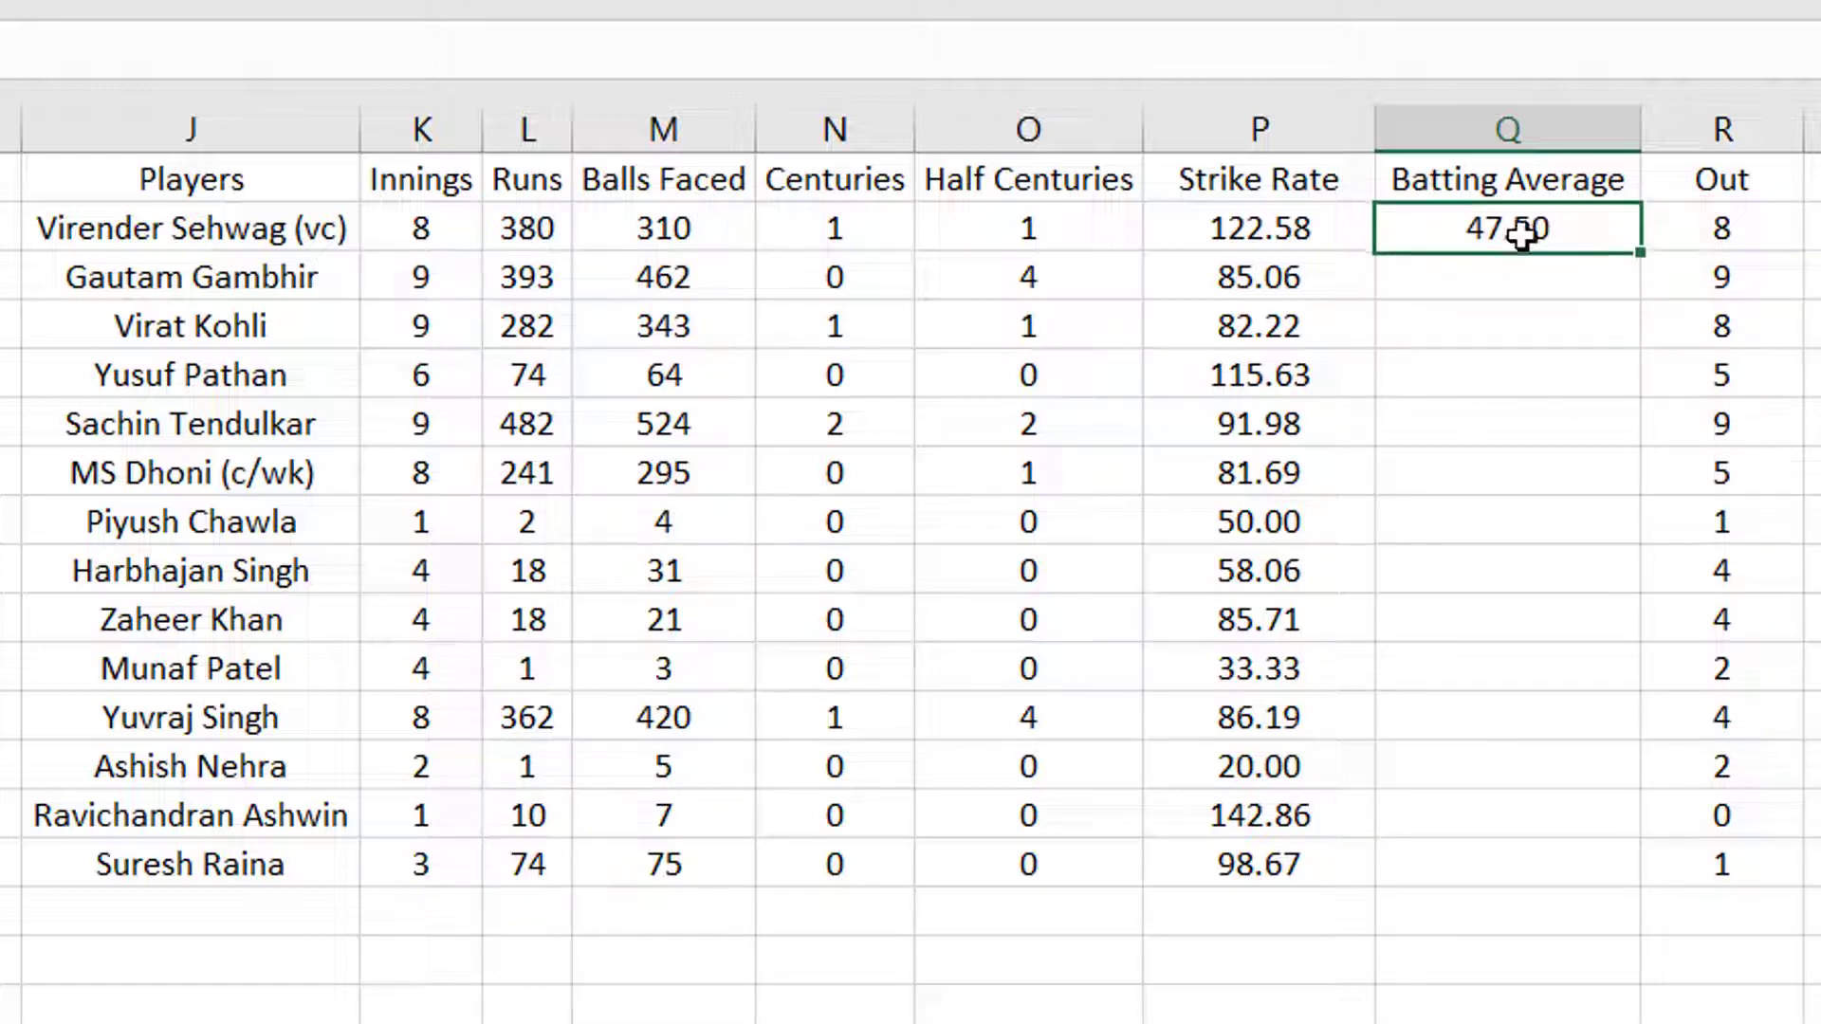
- Autofill the Q2 average formula down to Q15 and inspect the #DIV/0! in Ashwin's row
{"action": "double_click", "coordinate": [1640, 246]}
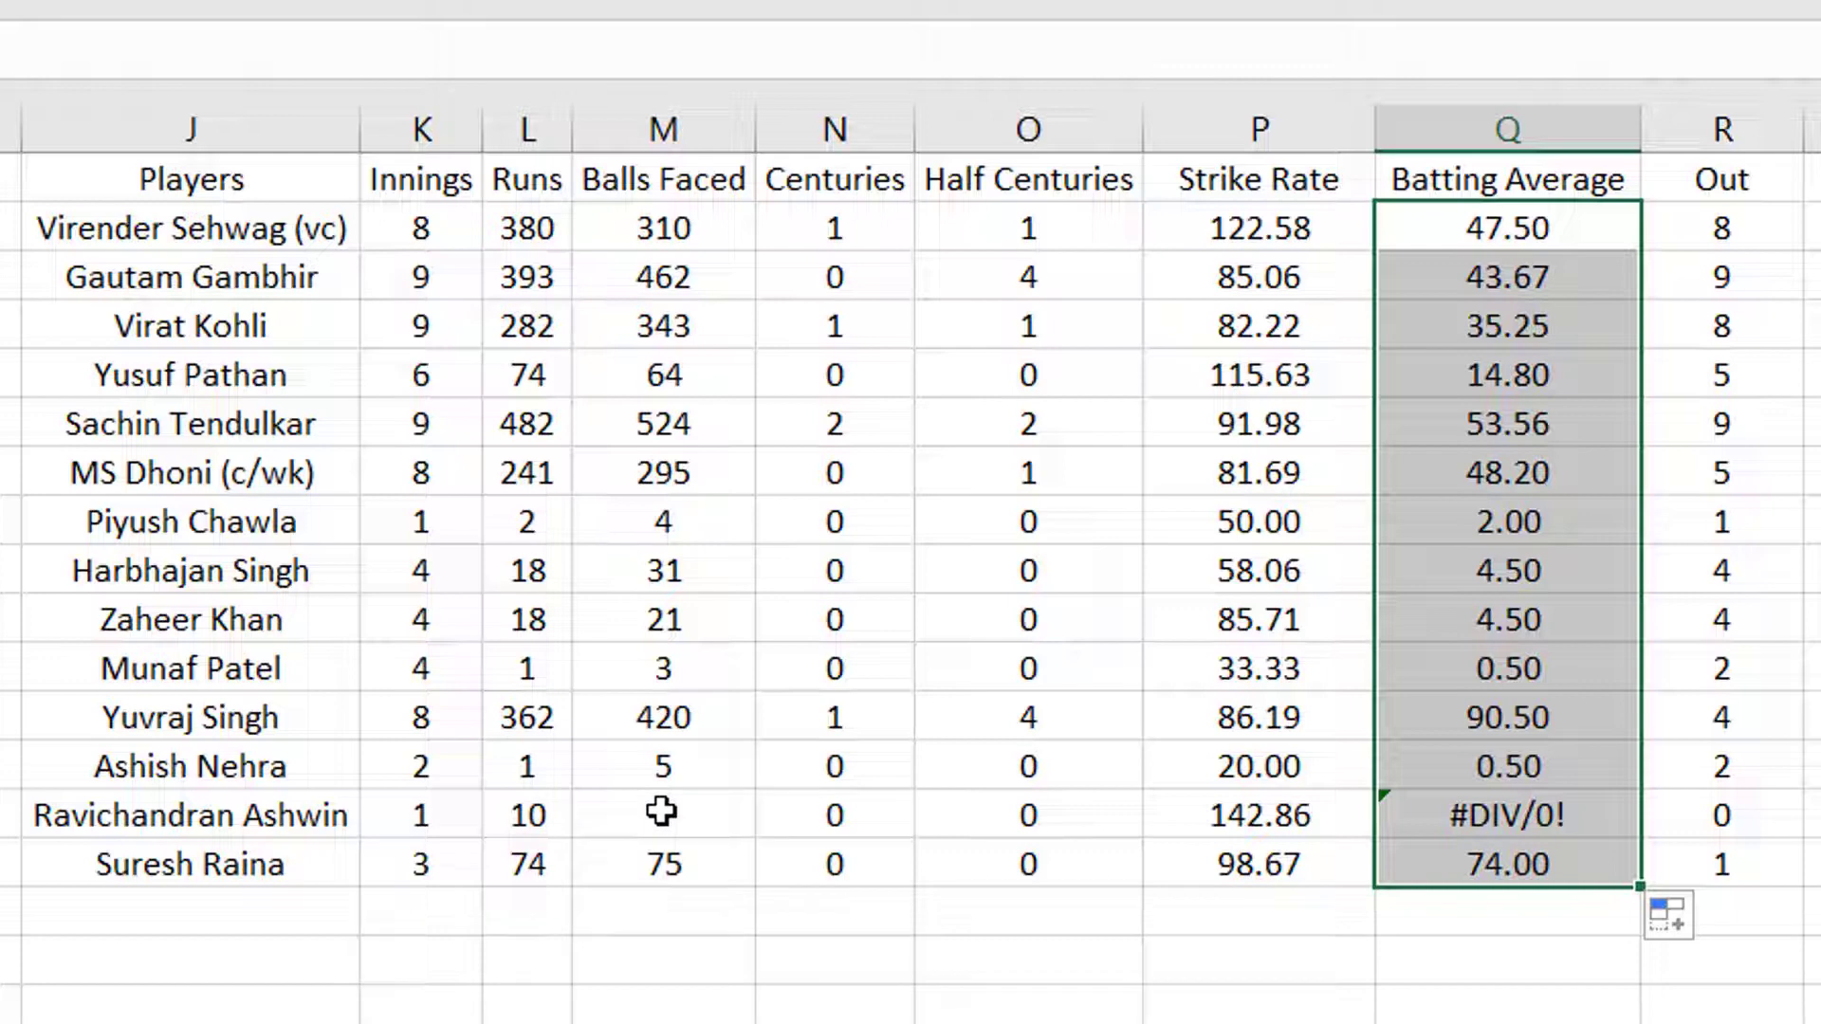
{"action": "left_click", "coordinate": [1454, 817]}
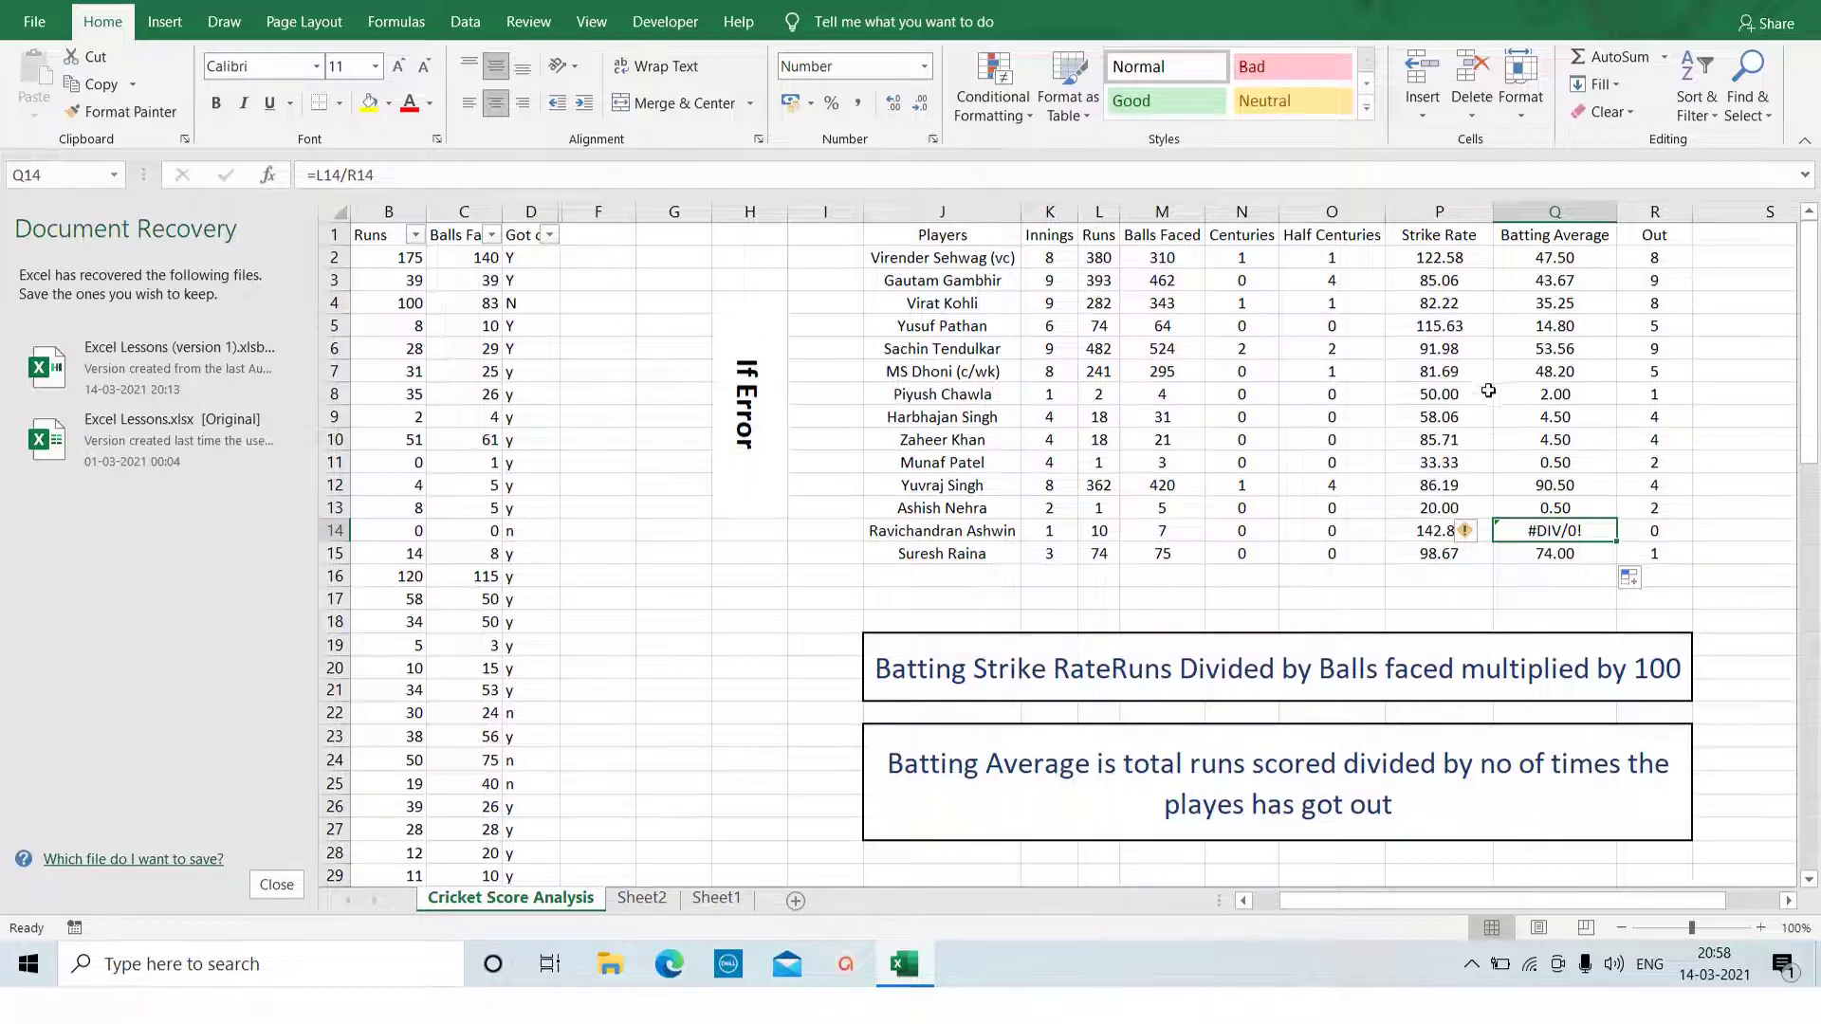
- Edit Q2's formula to begin with iferror( right after the equals sign
{"action": "left_click", "coordinate": [1528, 257]}
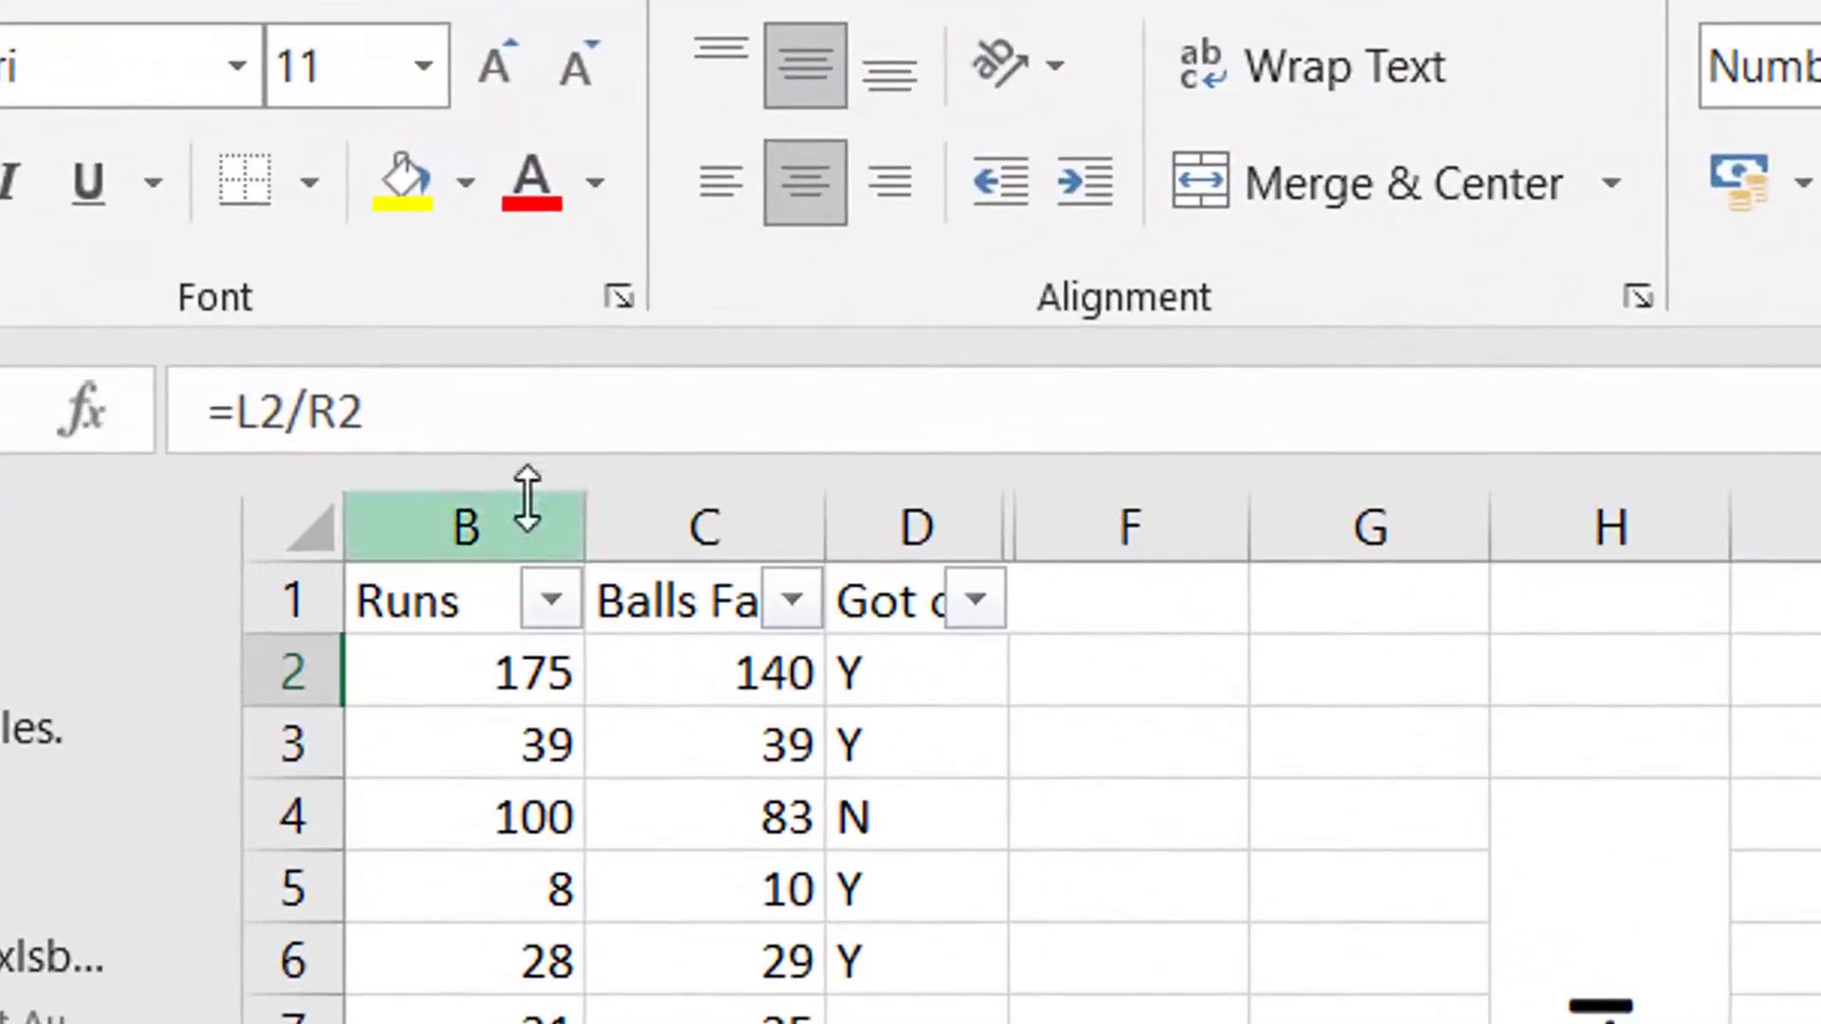
{"action": "left_click", "coordinate": [228, 417]}
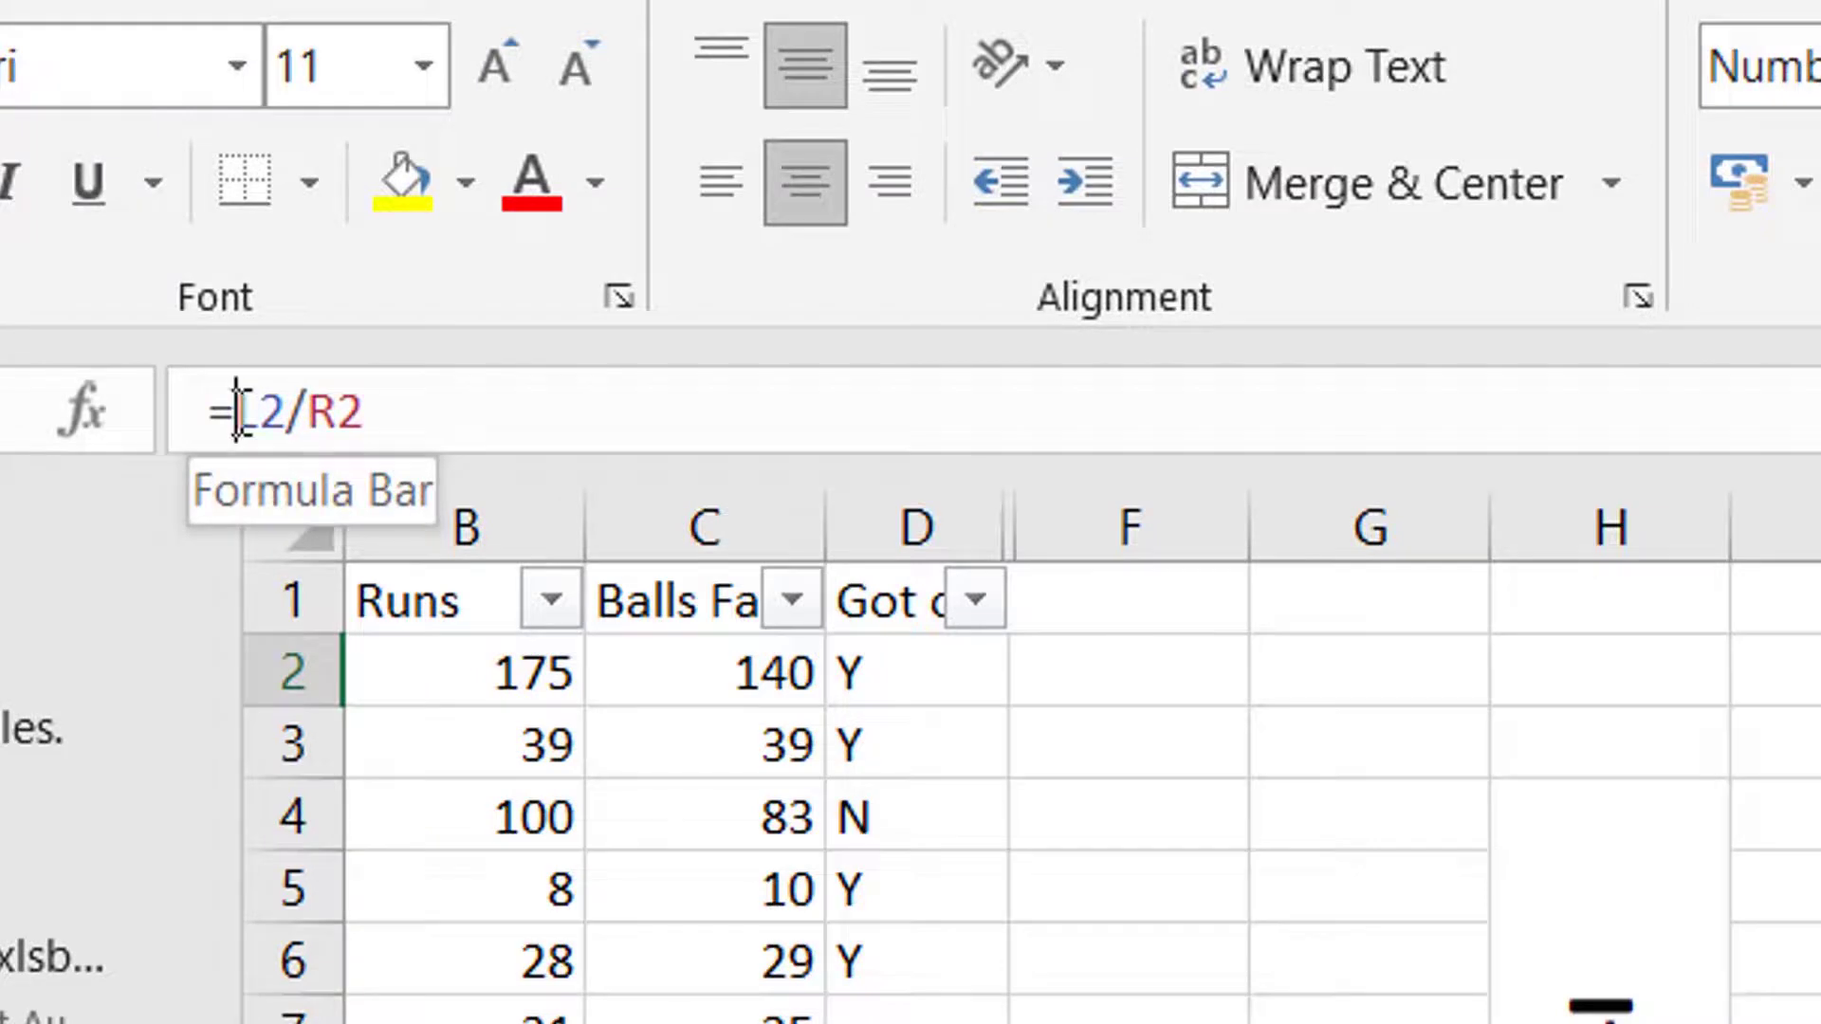
{"action": "type", "text": "ie"}
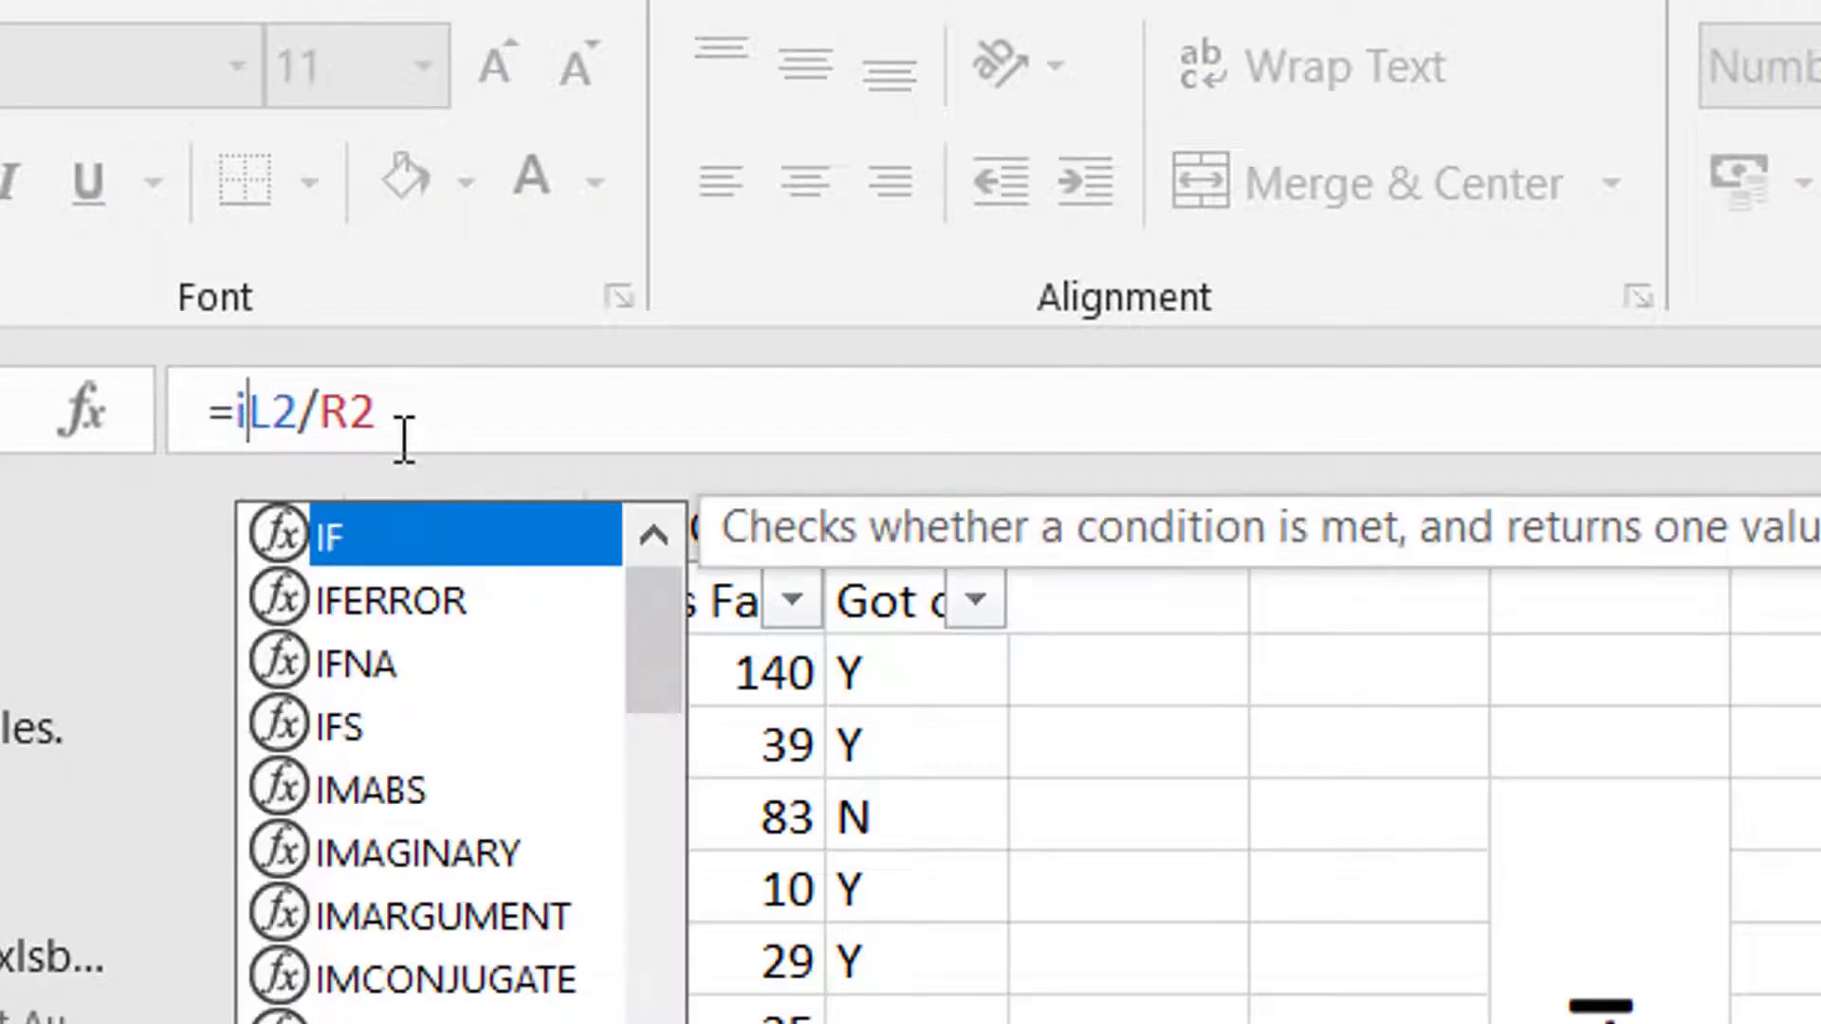
{"action": "key", "text": "BackSpace"}
{"action": "type", "text": "ferror"}
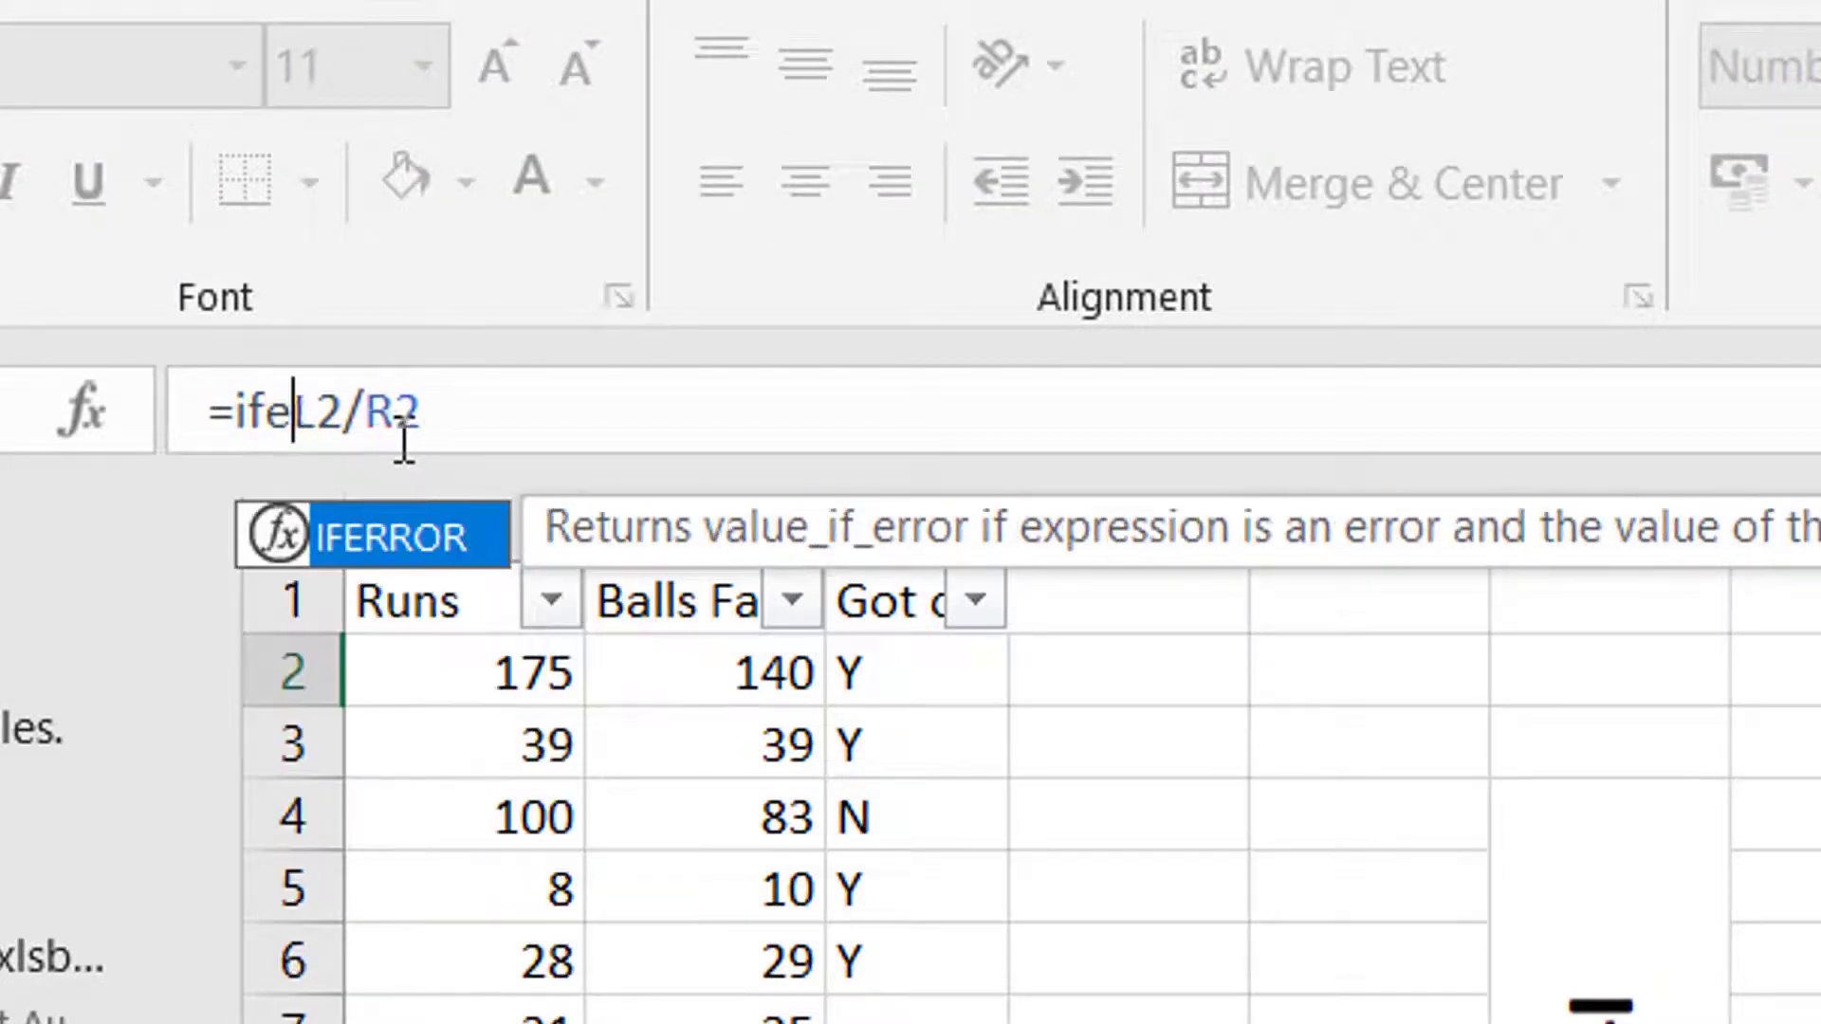
{"action": "type", "text": "("}
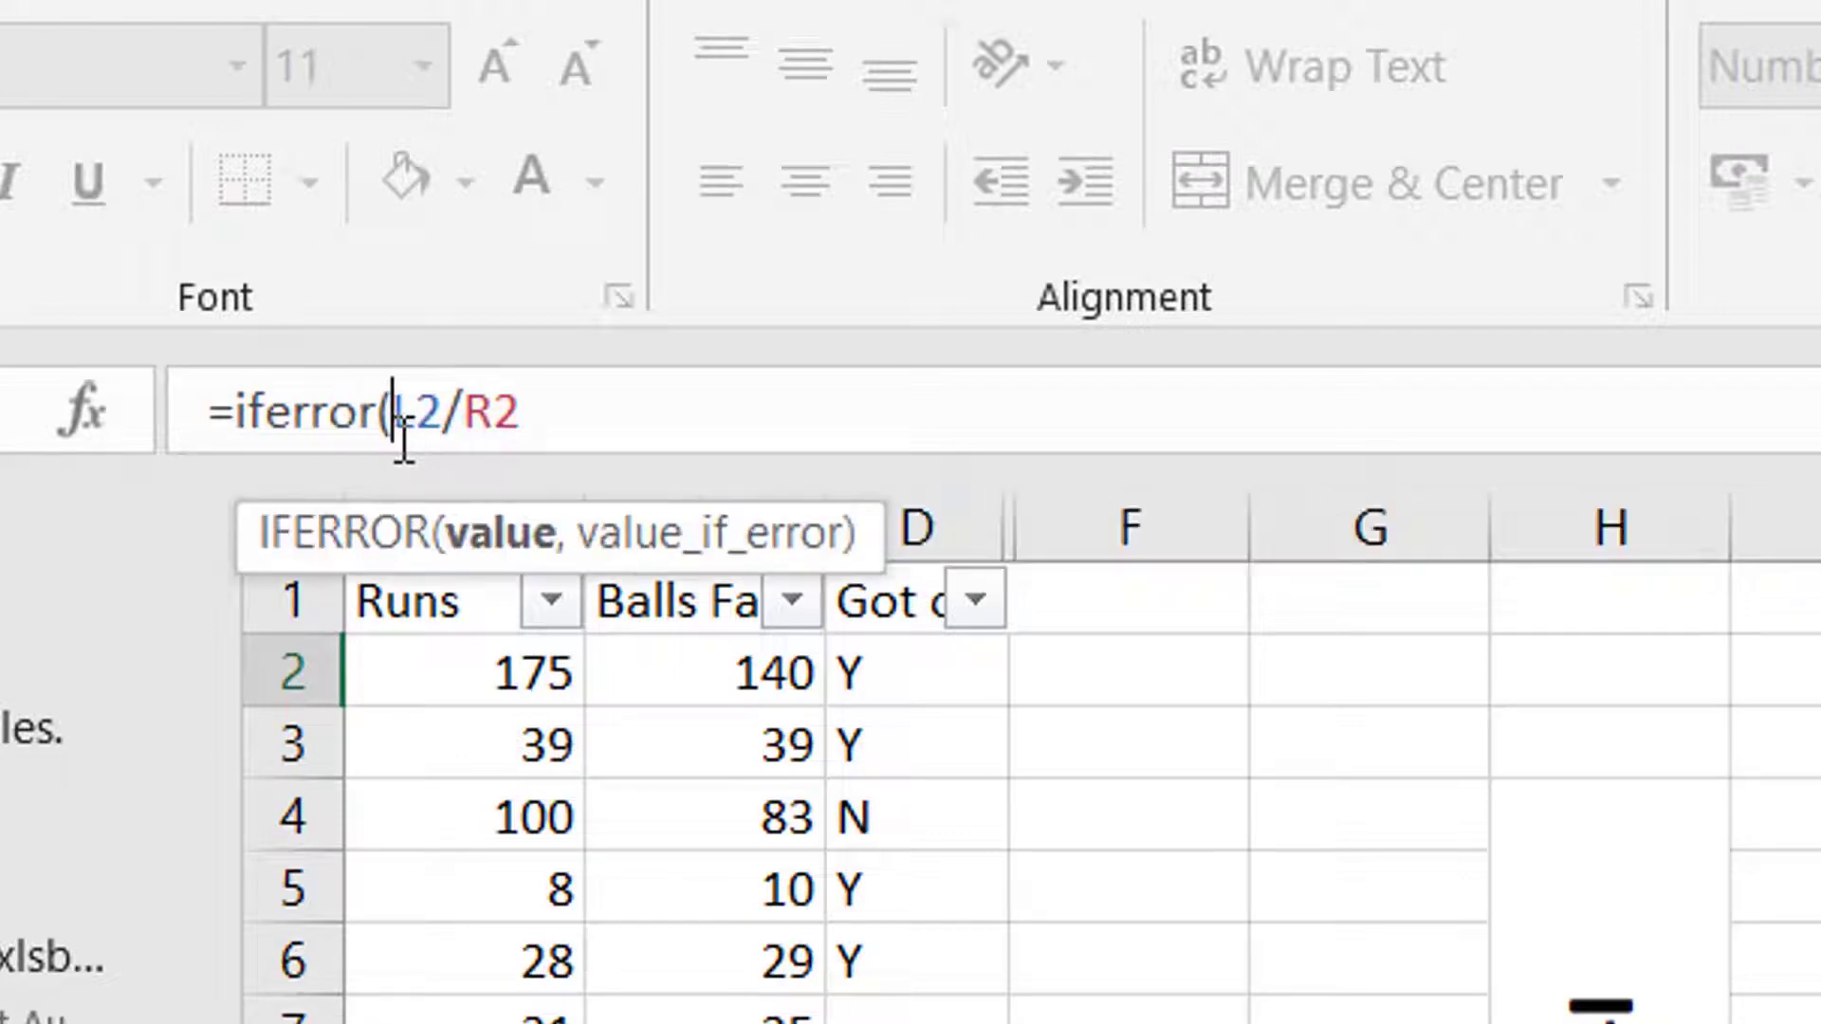
- Finish Q2's formula as =iferror(L2/R2,"-"), still showing 47.50
{"action": "left_click", "coordinate": [554, 400]}
{"action": "type", "text": ","}
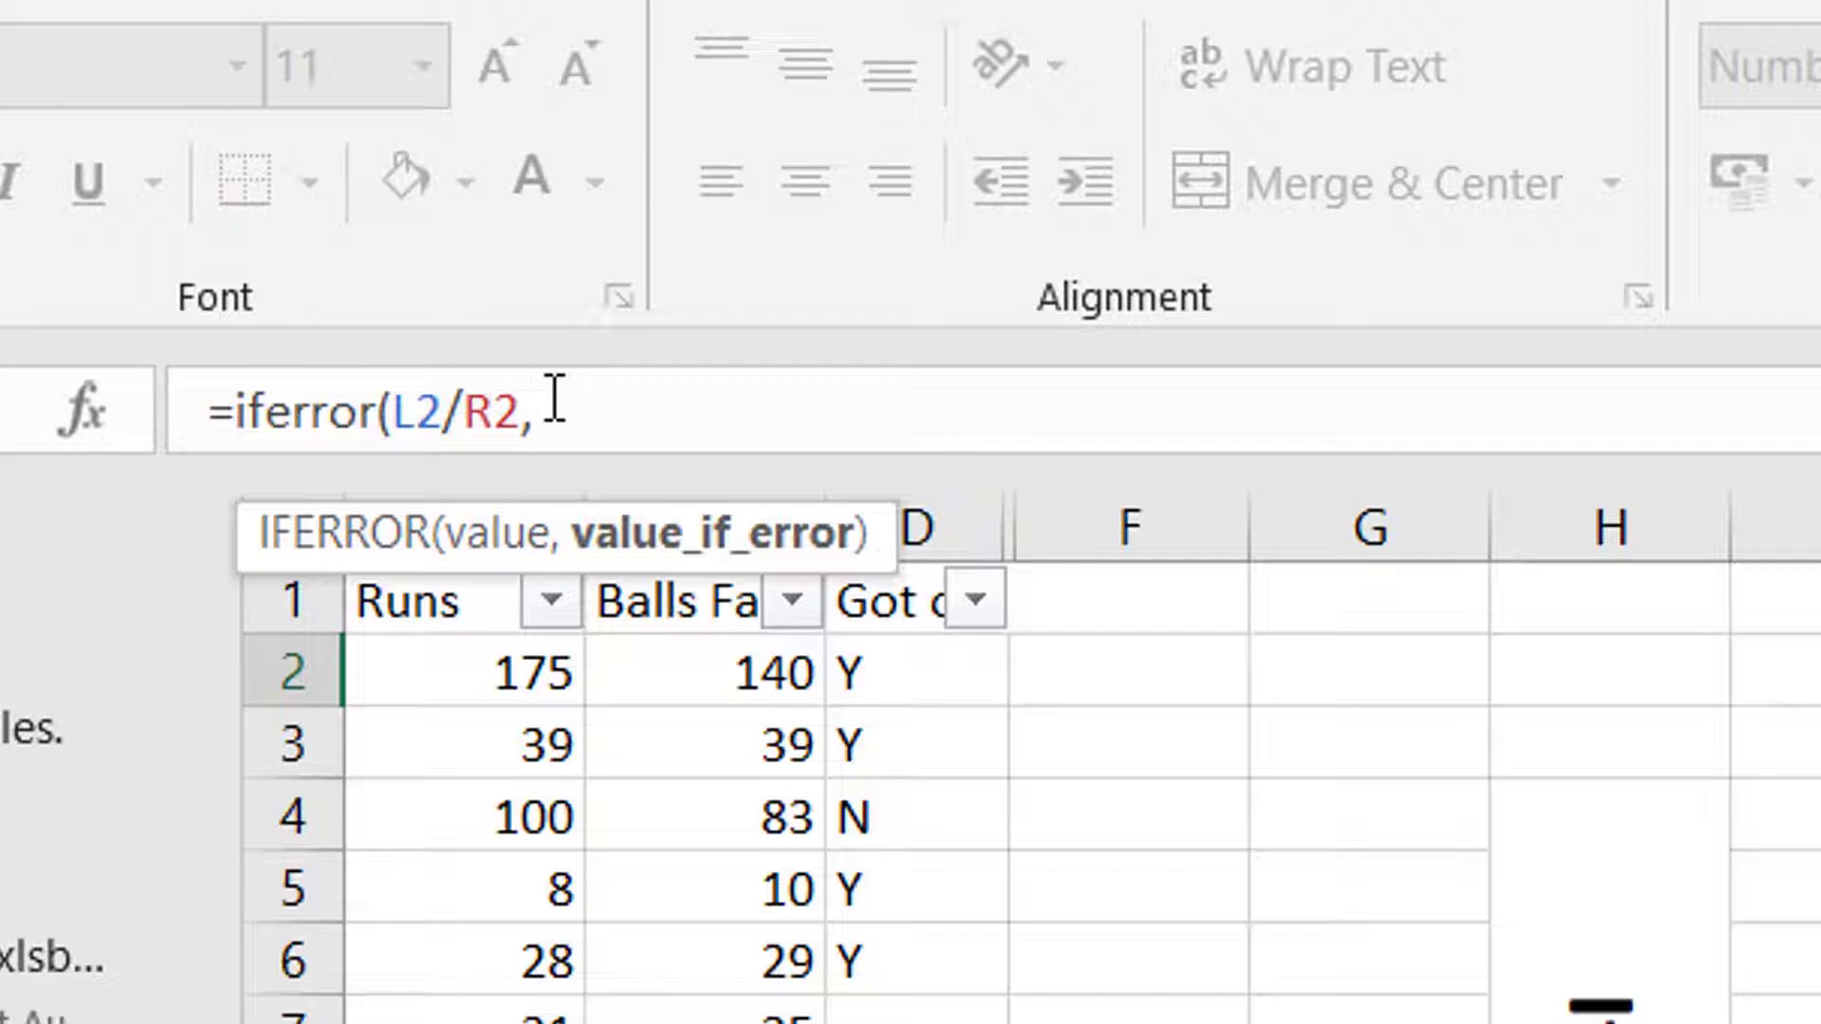
{"action": "type", "text": "\"-\")"}
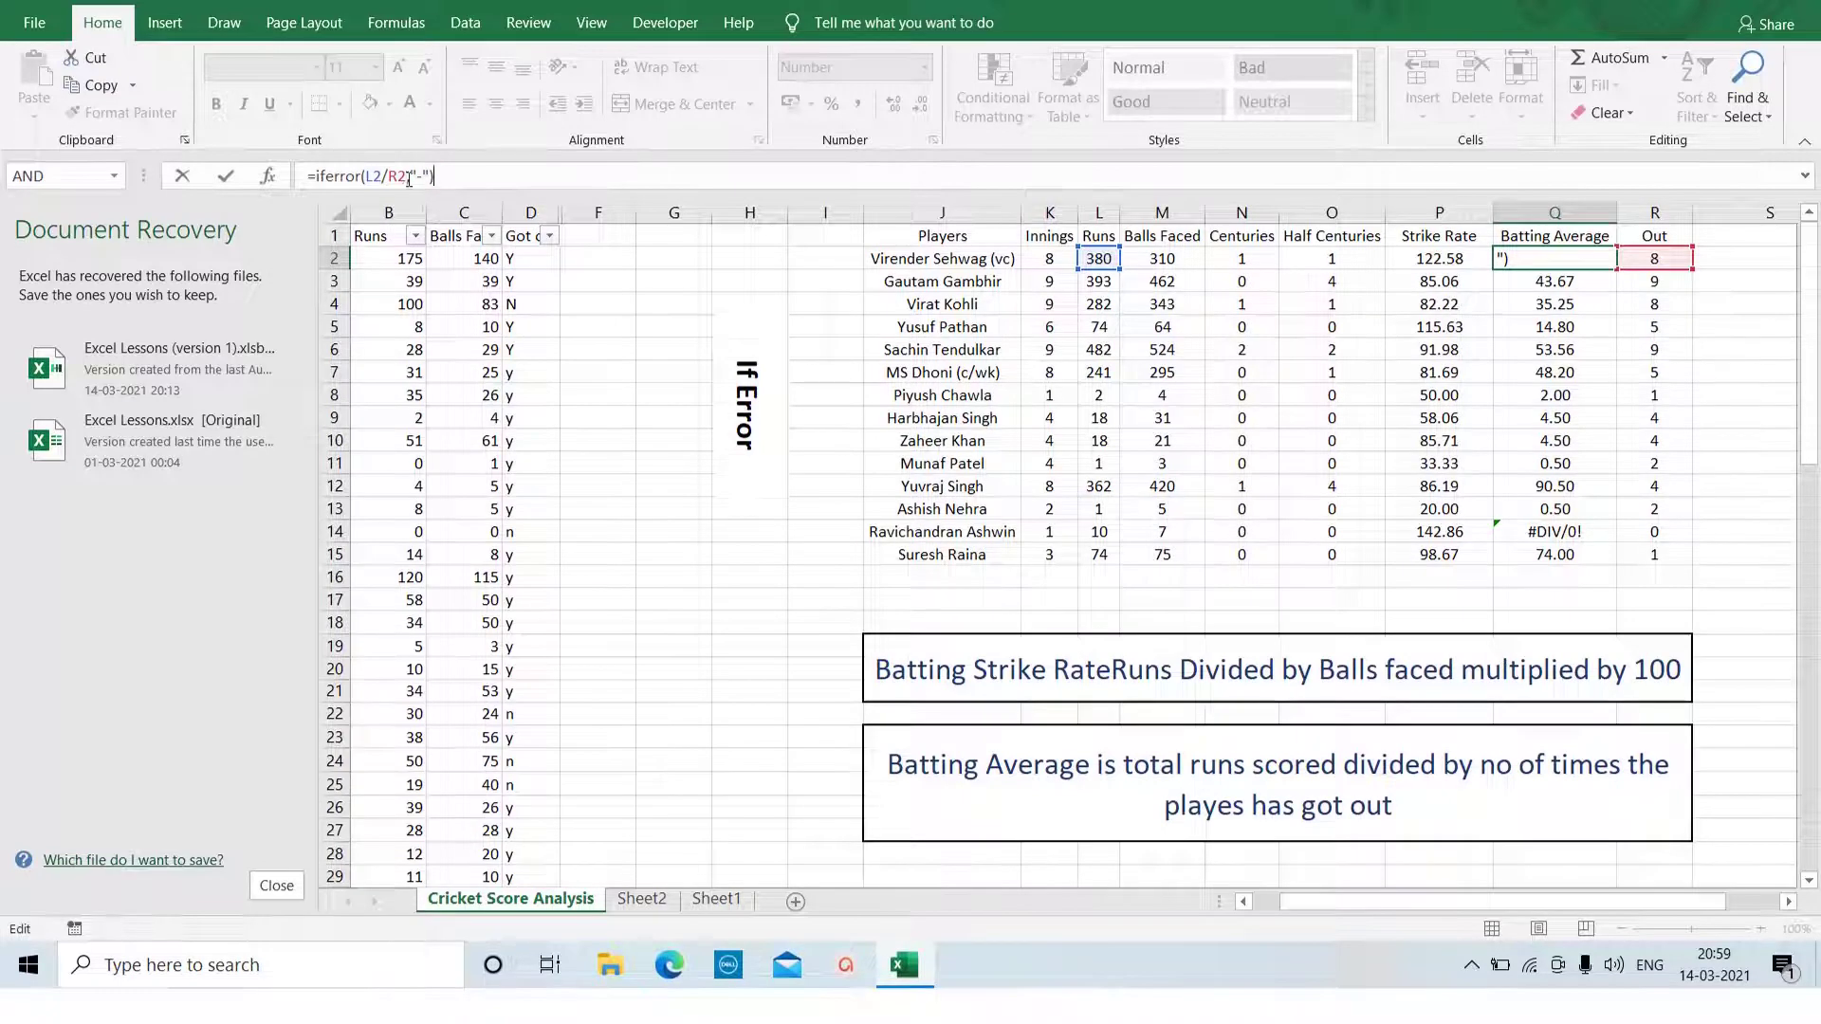
{"action": "type", "text": "-"}
{"action": "key", "text": "Return"}
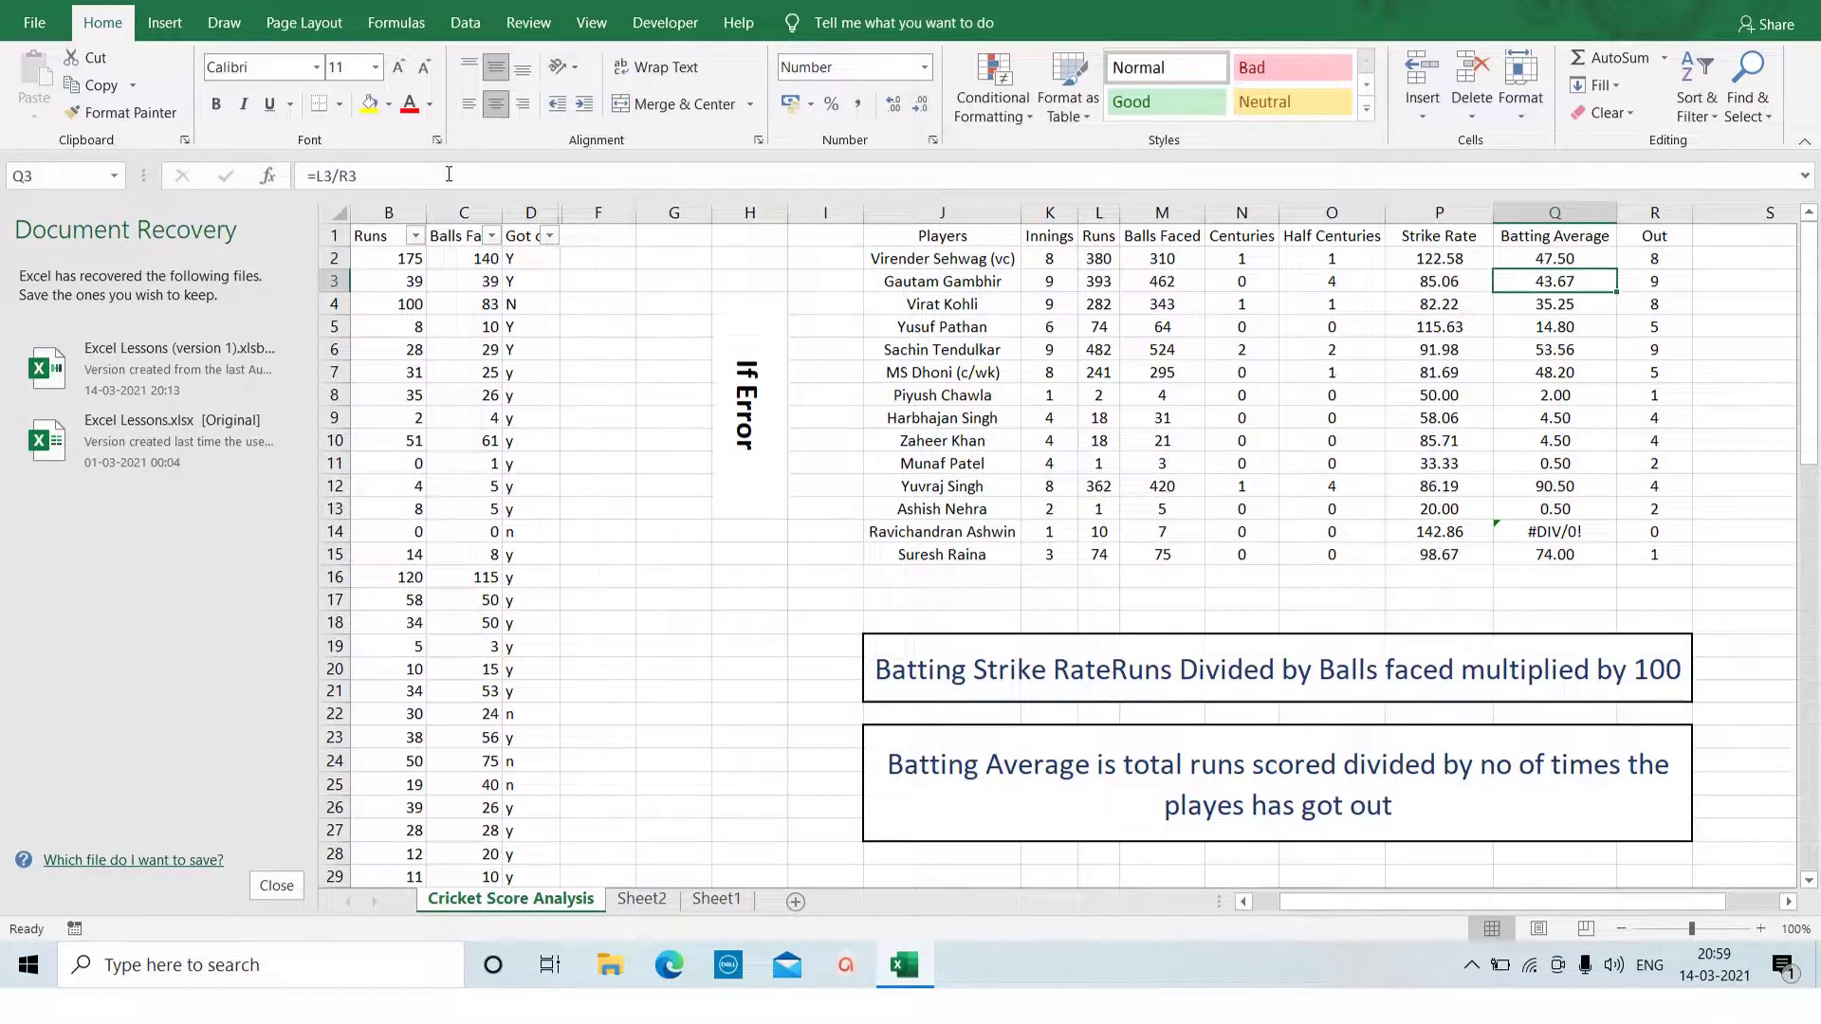
- Copy Q2's IFERROR formula down to Q15 so Ashwin's row shows a dash
{"action": "left_click", "coordinate": [1541, 257]}
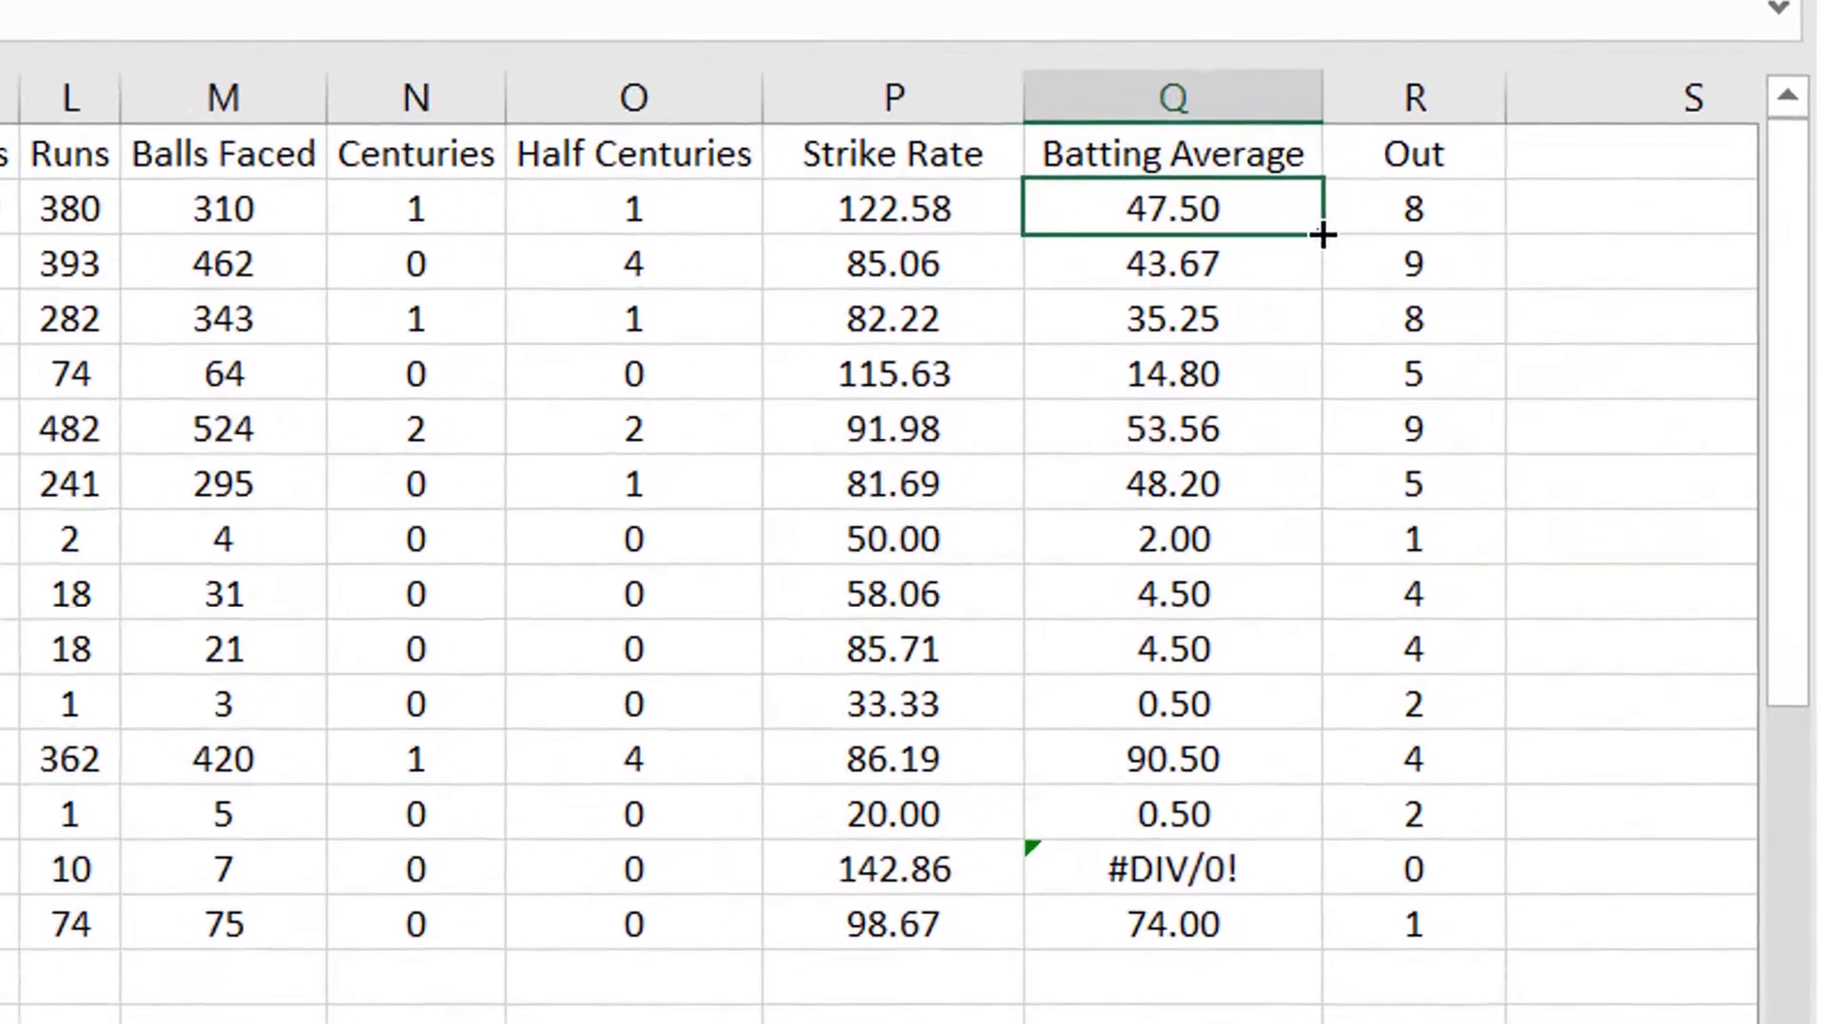
{"action": "double_click", "coordinate": [1323, 235]}
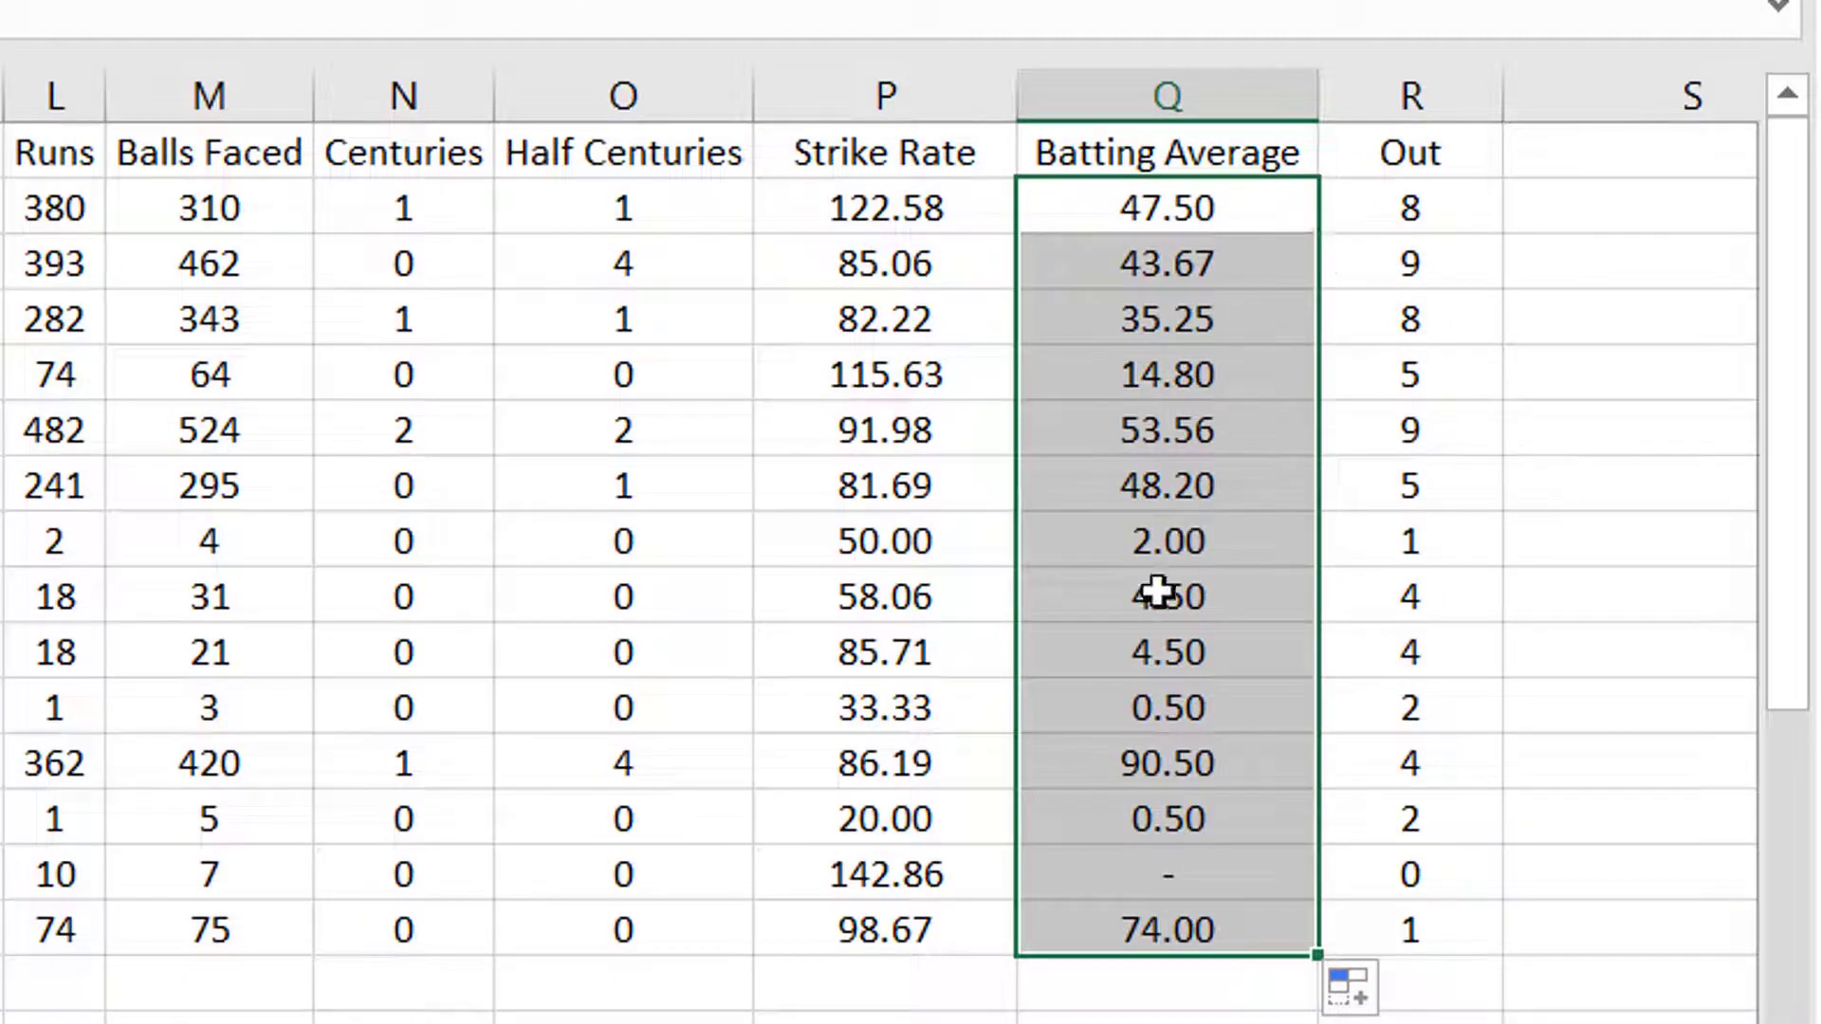
{"action": "left_click", "coordinate": [1155, 874]}
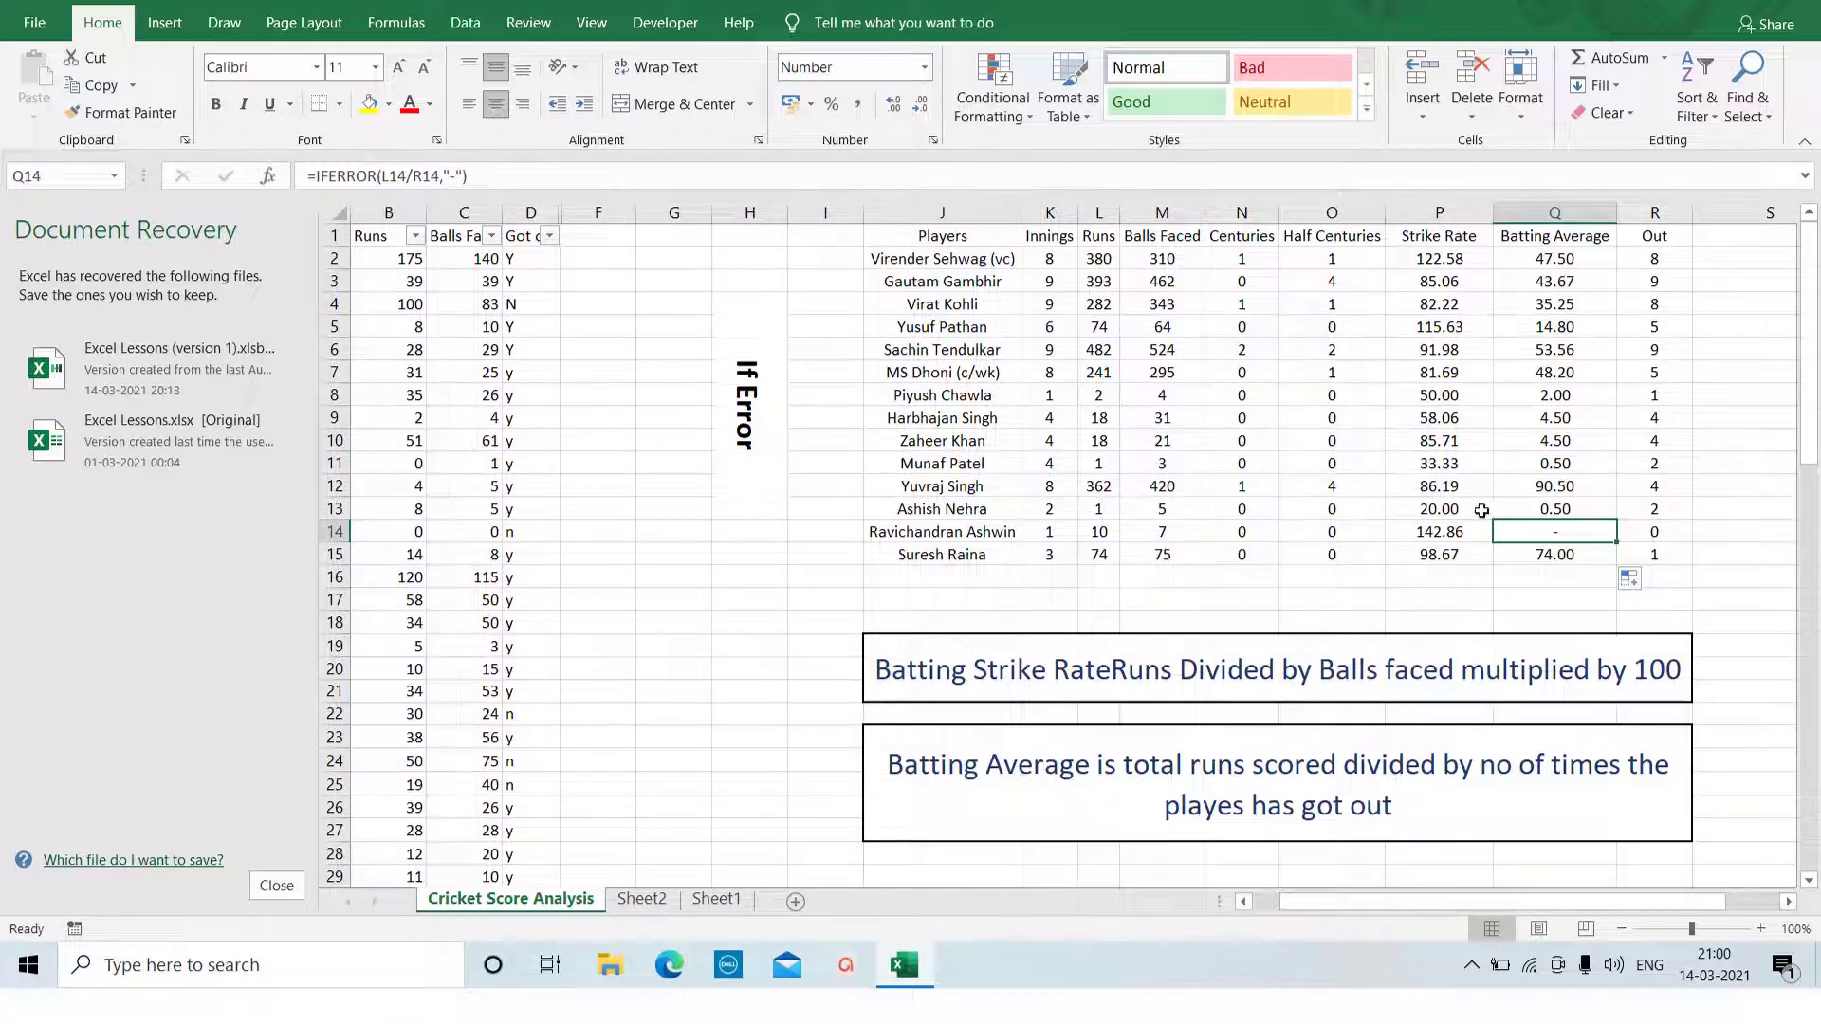
{"action": "left_click", "coordinate": [1555, 580]}
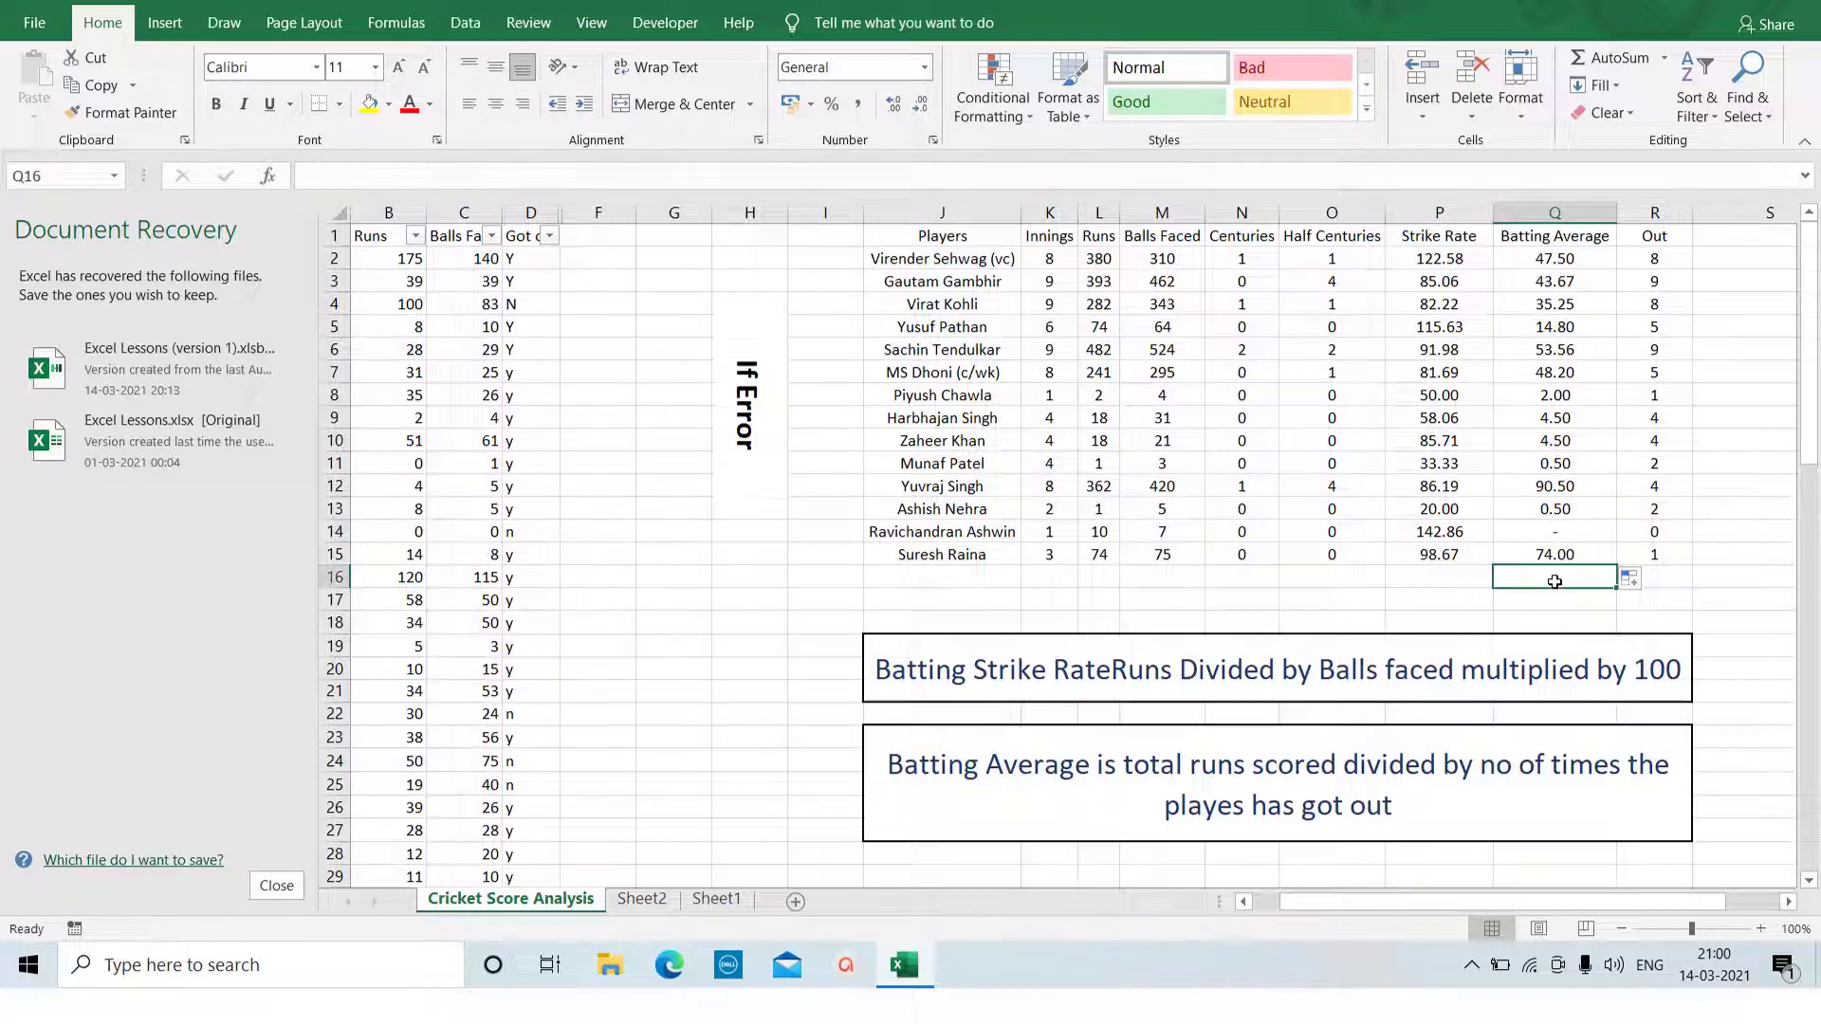